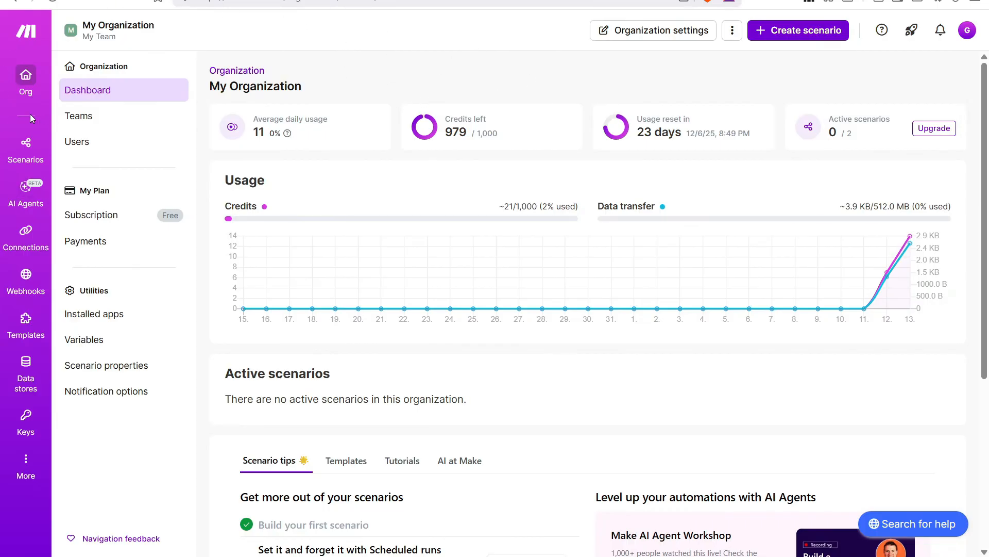
Open the Scenarios list, which shows no scenarios created yet.
left_click(27, 146)
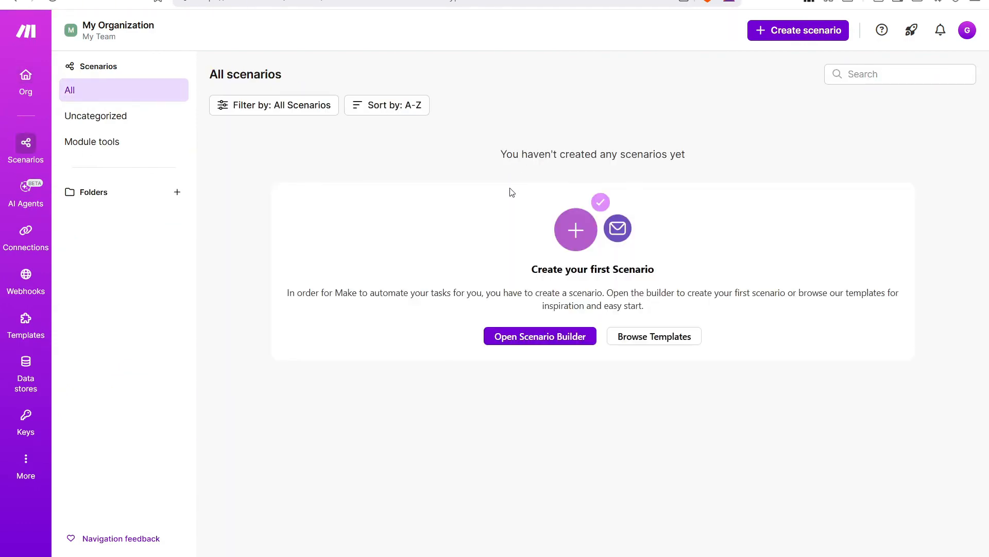
left_click_drag(526, 268, 665, 276)
left_click(668, 277)
Look through the gallery of public scenario templates.
left_click(644, 335)
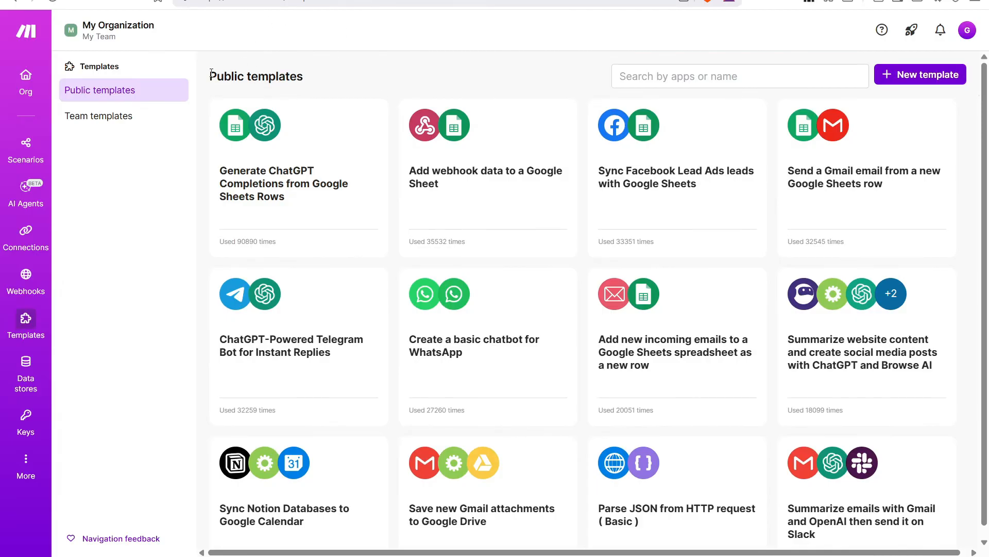
left_click_drag(211, 73, 325, 73)
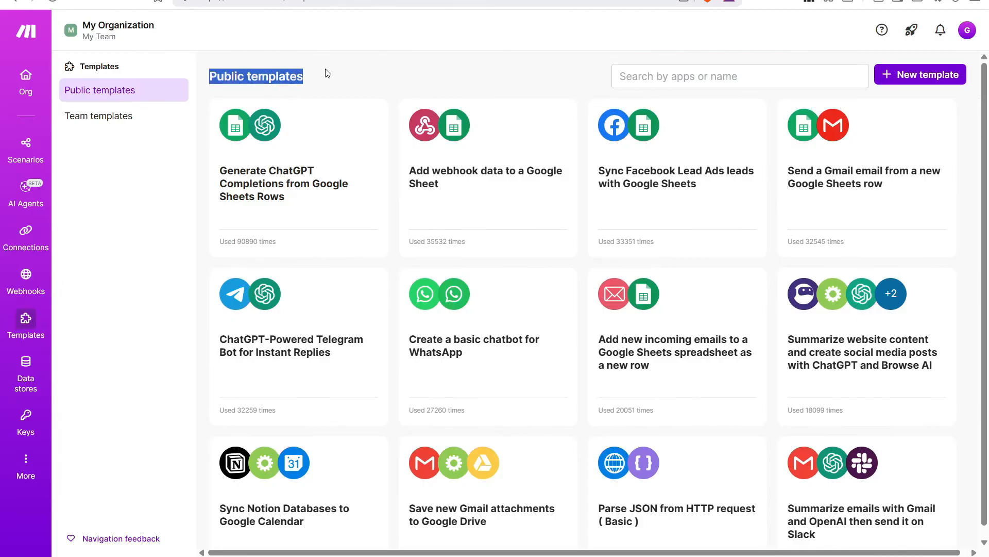
left_click(466, 41)
scroll(380, 67, "down", 1)
scroll(937, 261, "down", 5)
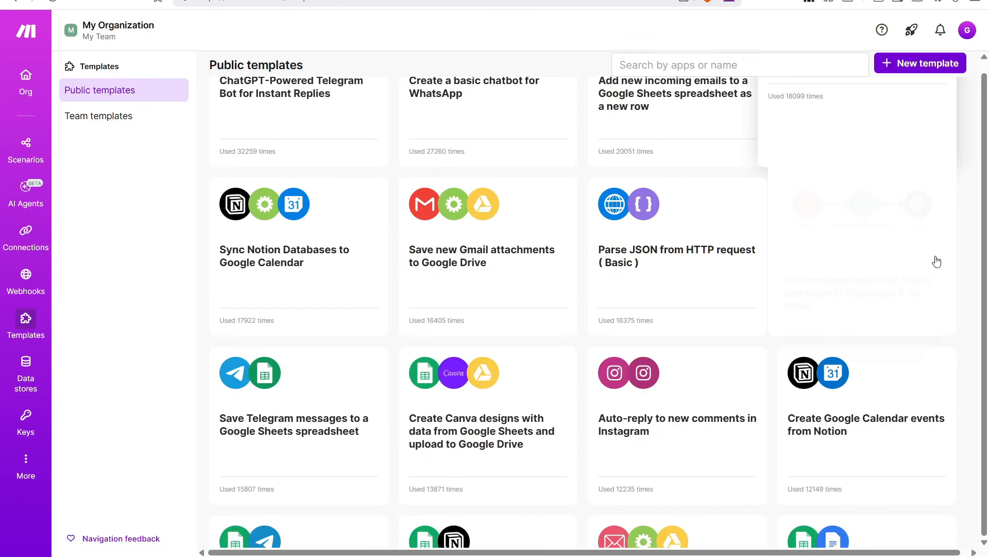
scroll(939, 261, "up", 5)
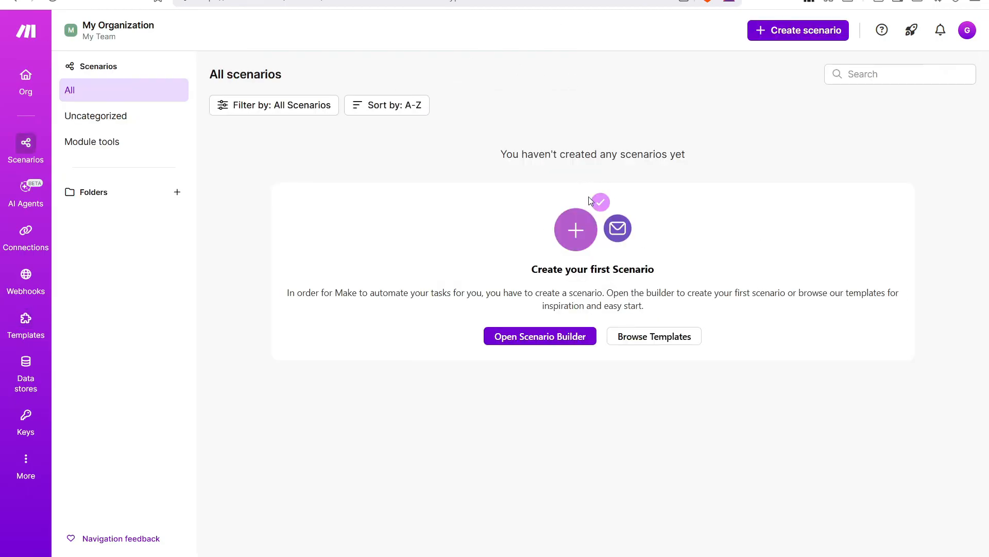
Open a blank scenario in the Scenario Builder and search its app list for 'Shopify'.
left_click(552, 336)
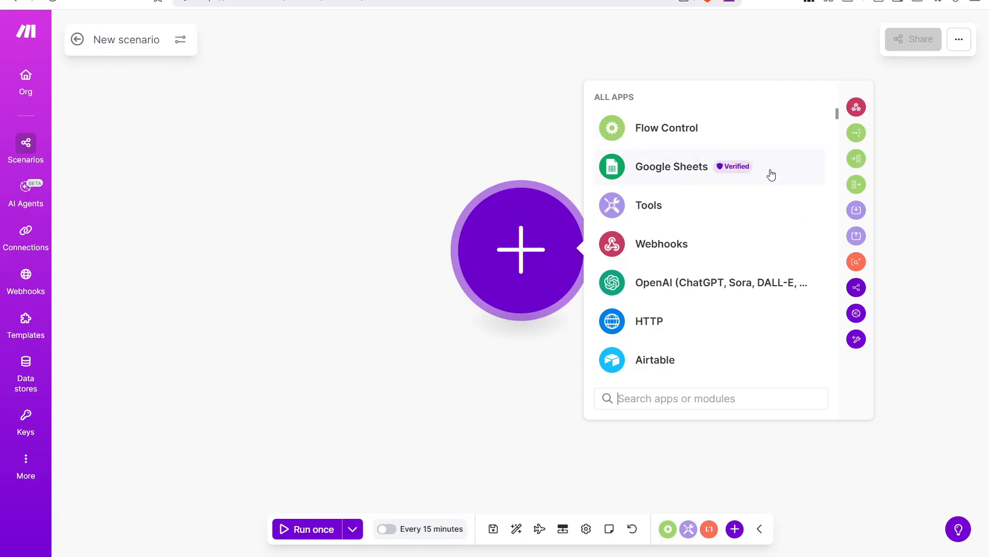
scroll(770, 174, "down", 5)
scroll(771, 172, "down", 2)
scroll(753, 191, "down", 5)
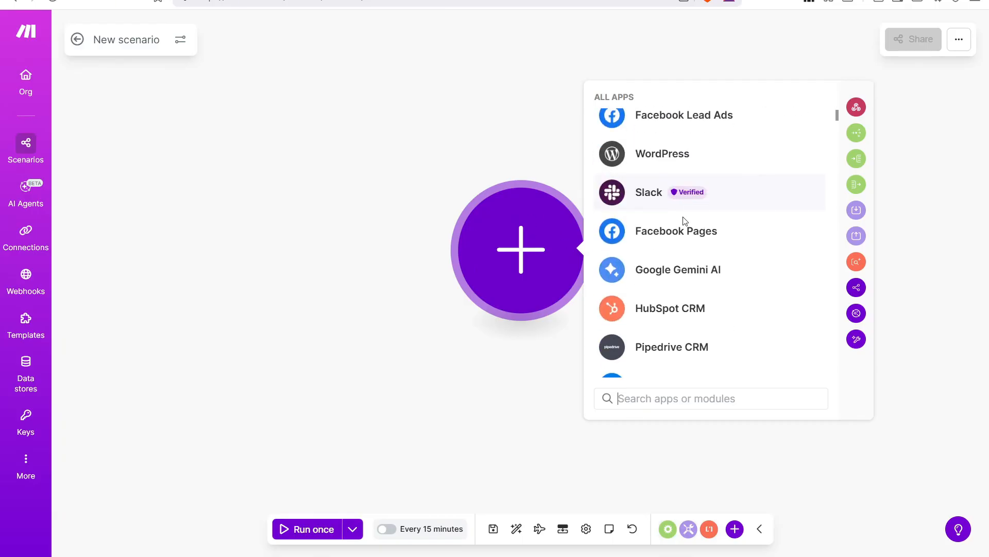
scroll(721, 237, "up", 8)
scroll(682, 259, "up", 5)
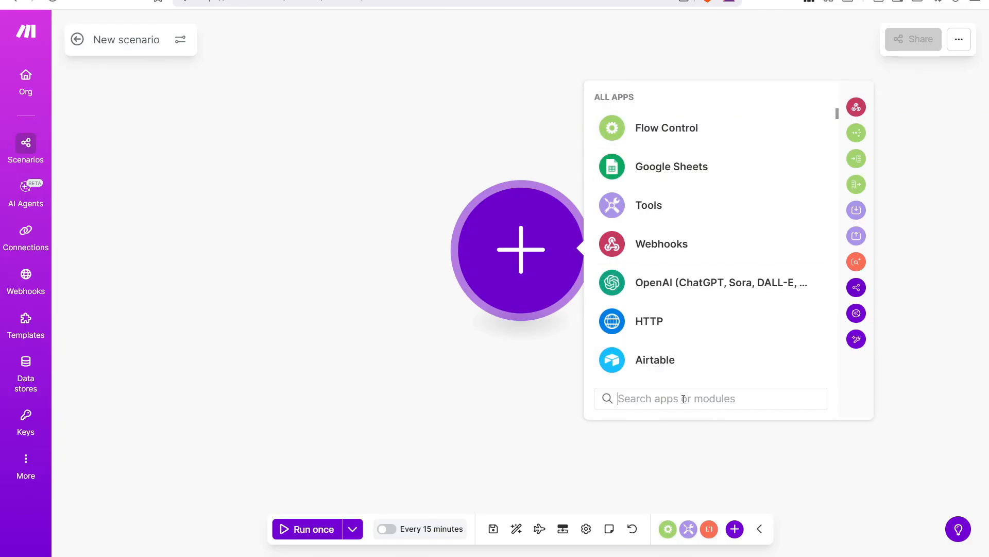
type("Shopify")
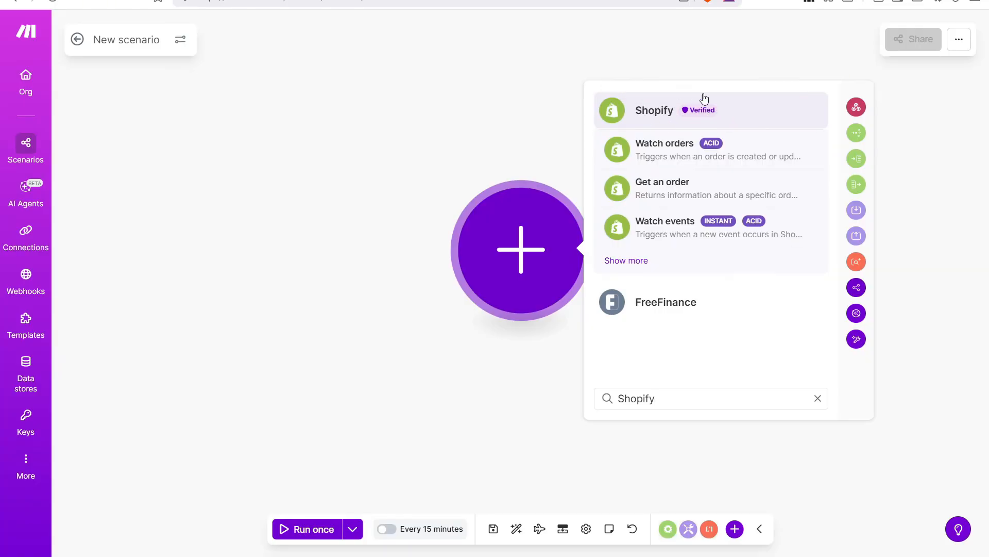
Expand the Shopify modules and add Watch orders from Triggers as the first module.
left_click(669, 111)
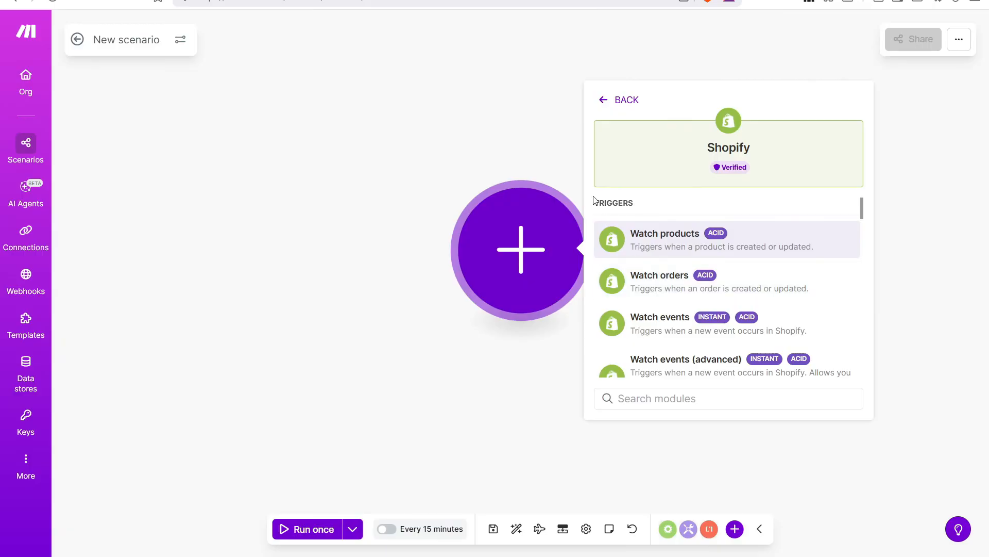
left_click_drag(593, 202, 652, 203)
left_click(653, 204)
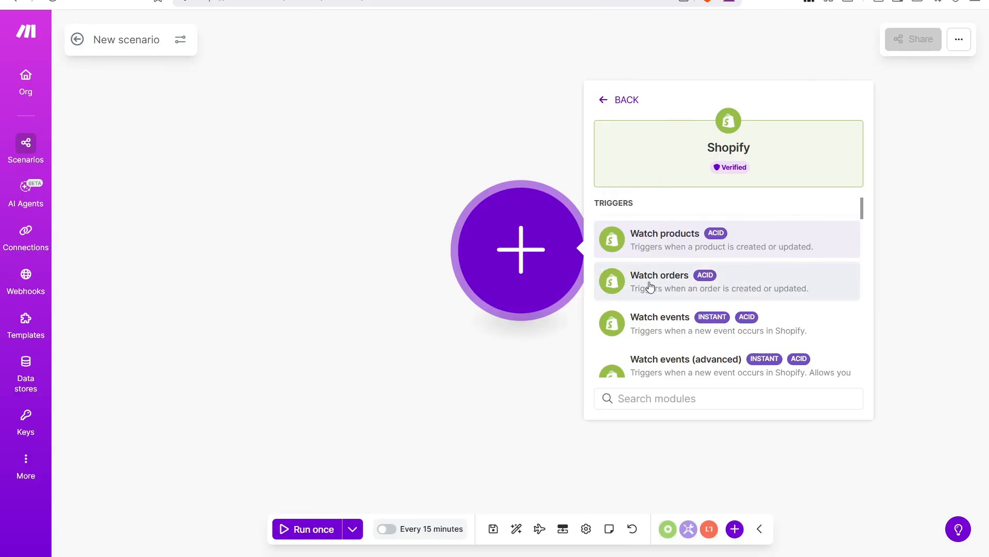
left_click(687, 286)
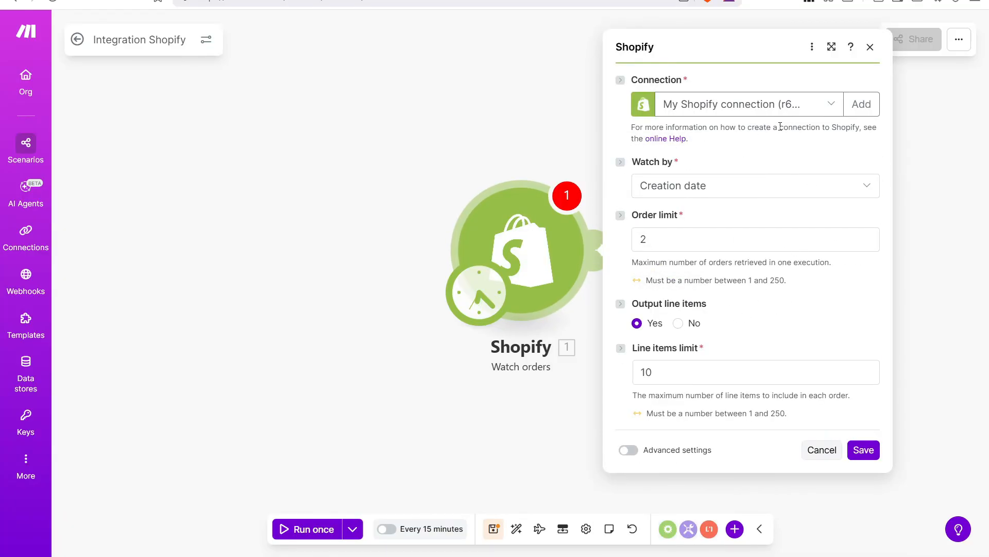
left_click_drag(628, 80, 694, 80)
left_click(699, 77)
Add a Shopify-type connection named My Shopify connection, then switch to the Shopify admin.
left_click(868, 108)
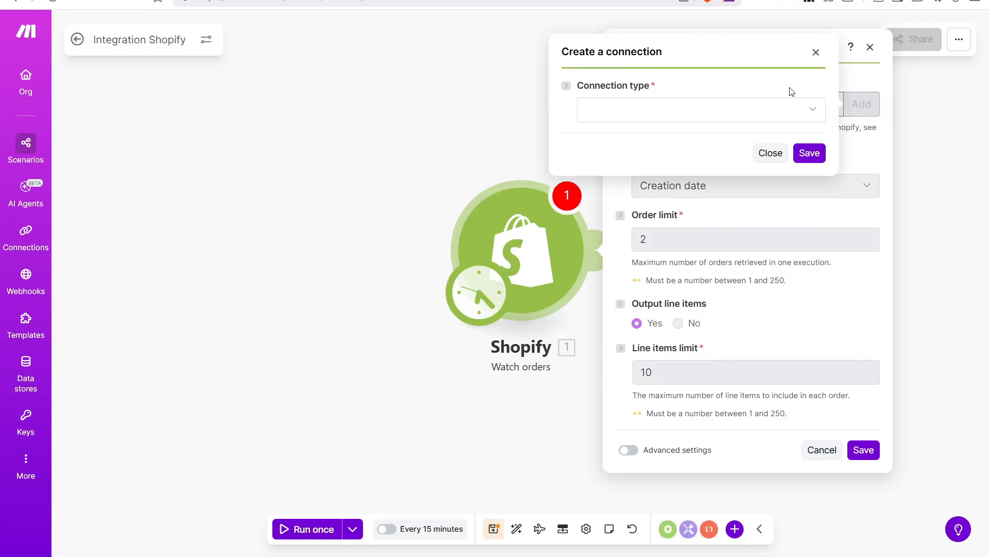
left_click(811, 108)
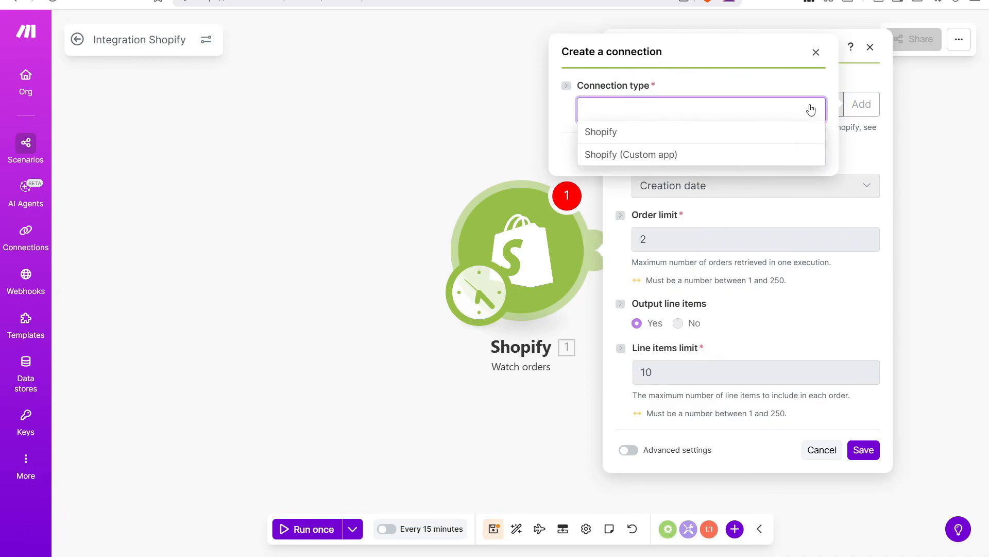
left_click(608, 132)
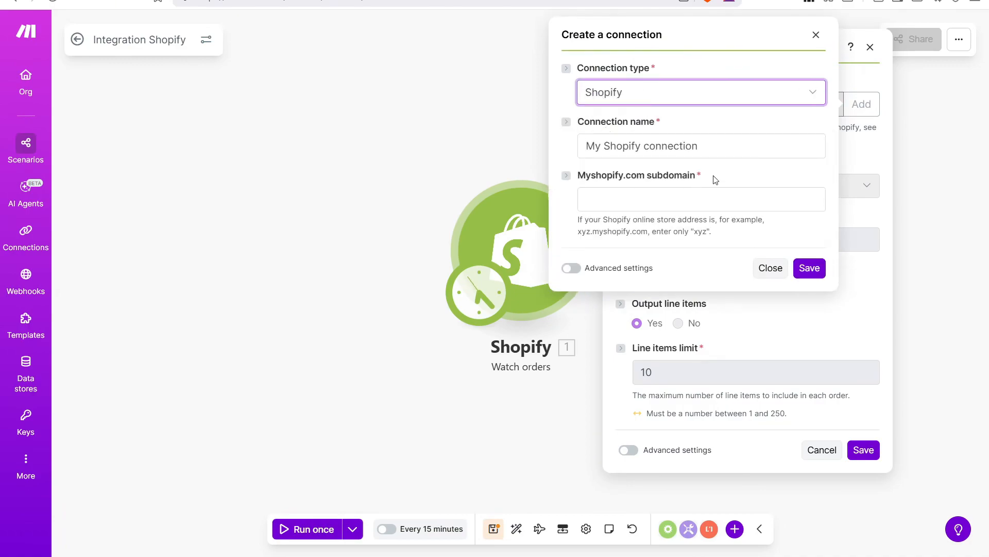
left_click_drag(578, 176, 719, 175)
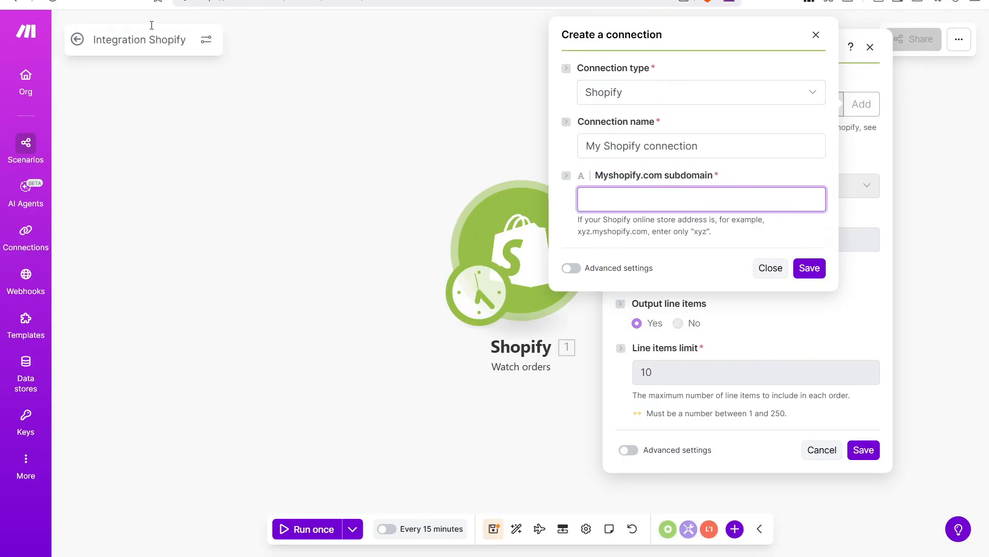
left_click(139, 1)
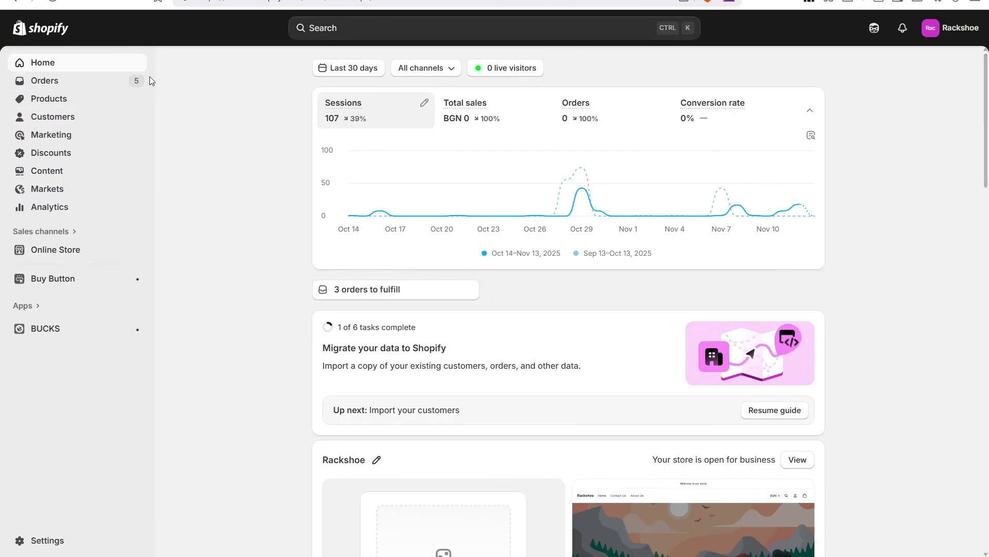
Copy the store's myshopify.com address from Shopify's General settings and return to Make.
left_click(52, 543)
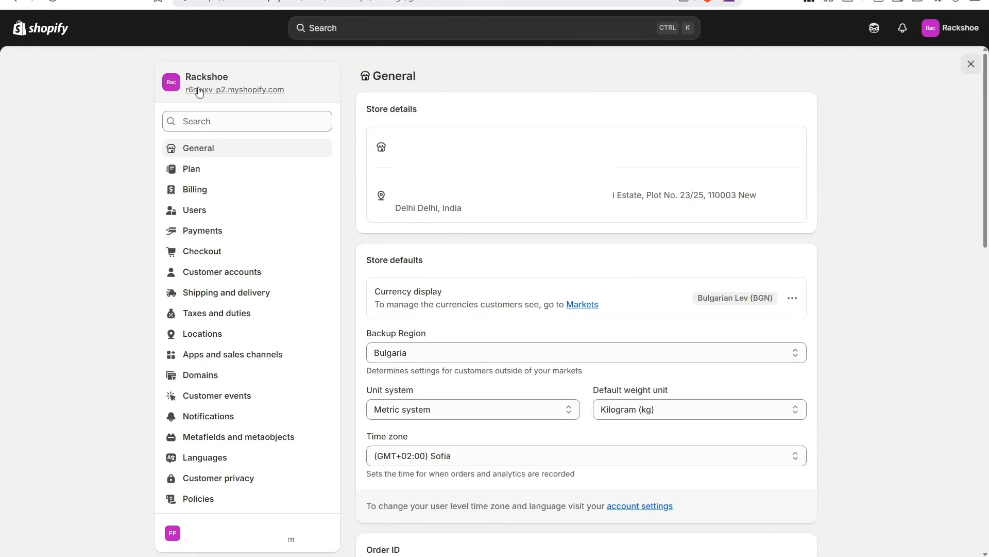
left_click_drag(308, 94, 187, 88)
key("ctrl+c")
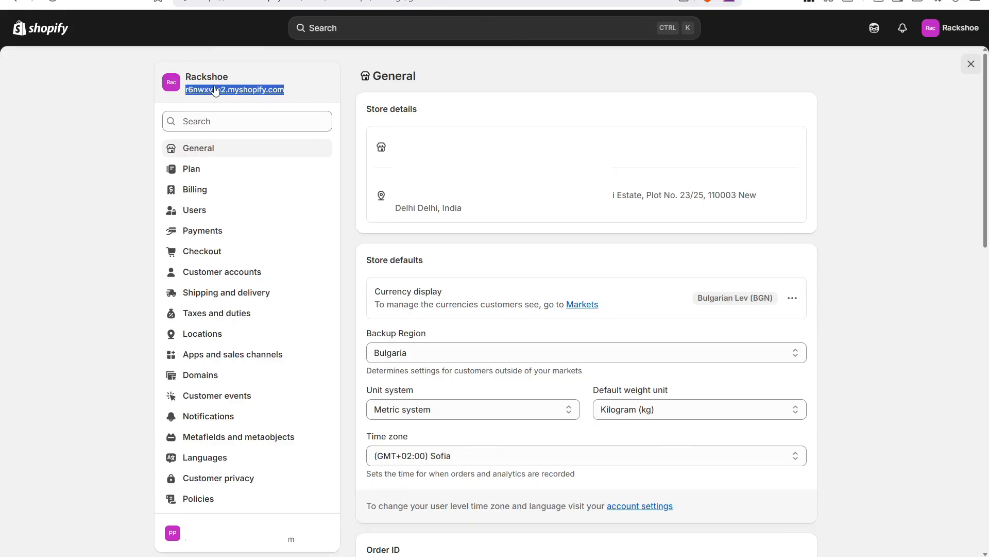
left_click(255, 69)
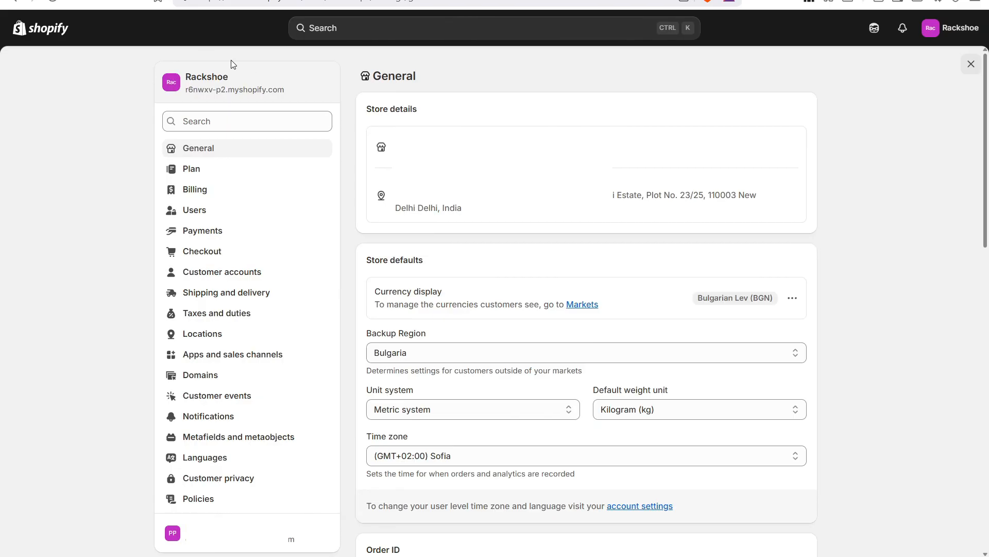
left_click(223, 0)
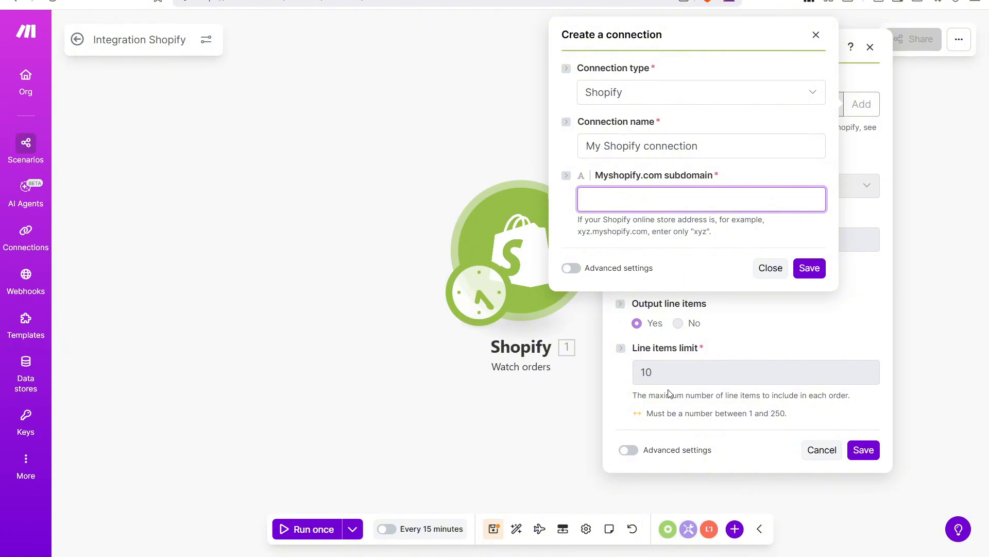
Paste the store address as the subdomain and strip its .myshopify.com ending, per the help example.
key("ctrl+v")
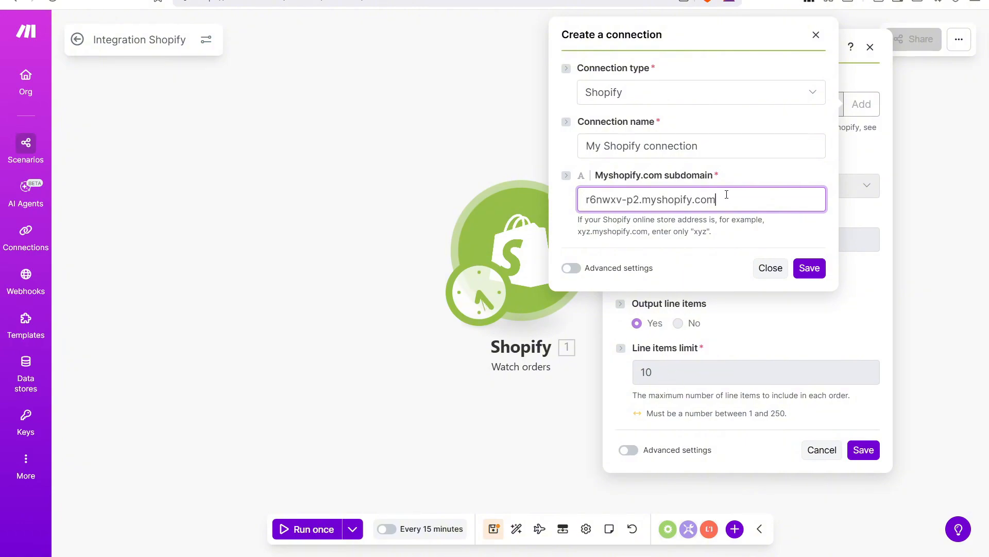
left_click_drag(638, 201, 727, 201)
key("BackSpace")
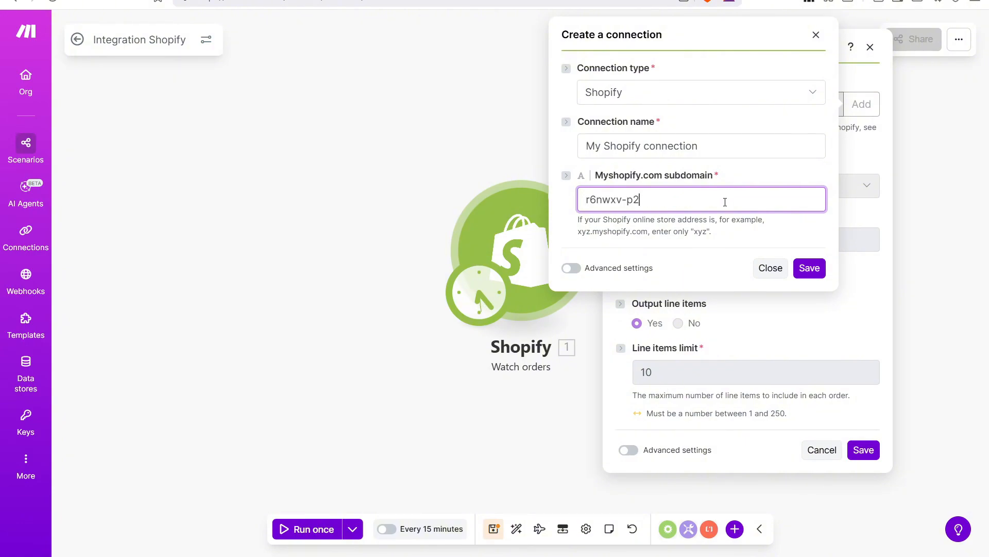
left_click(579, 223)
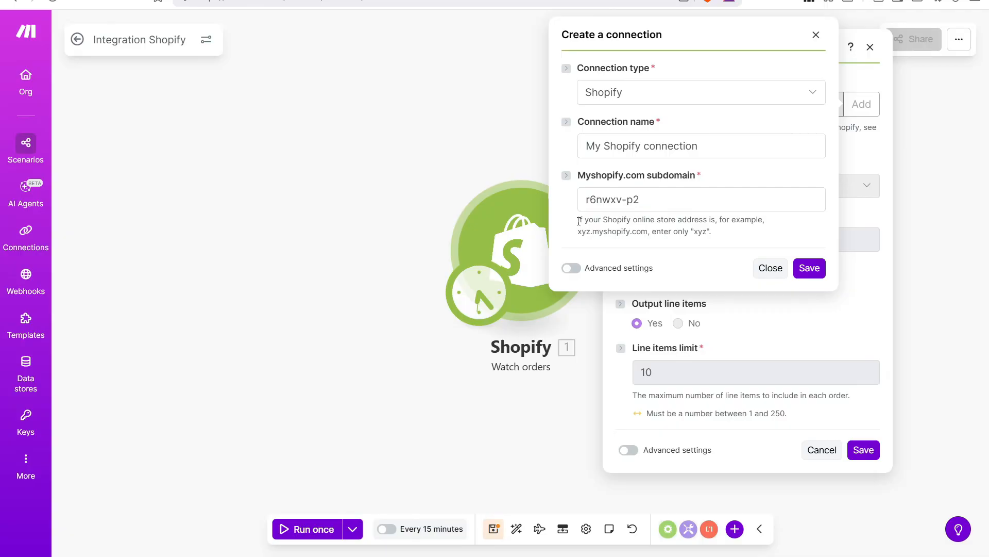
left_click_drag(578, 218, 714, 228)
left_click(724, 230)
left_click_drag(587, 232, 654, 231)
left_click(669, 230)
left_click(768, 226)
left_click(621, 231)
Save the Shopify connection and approve installing the Make app on the store.
left_click(809, 268)
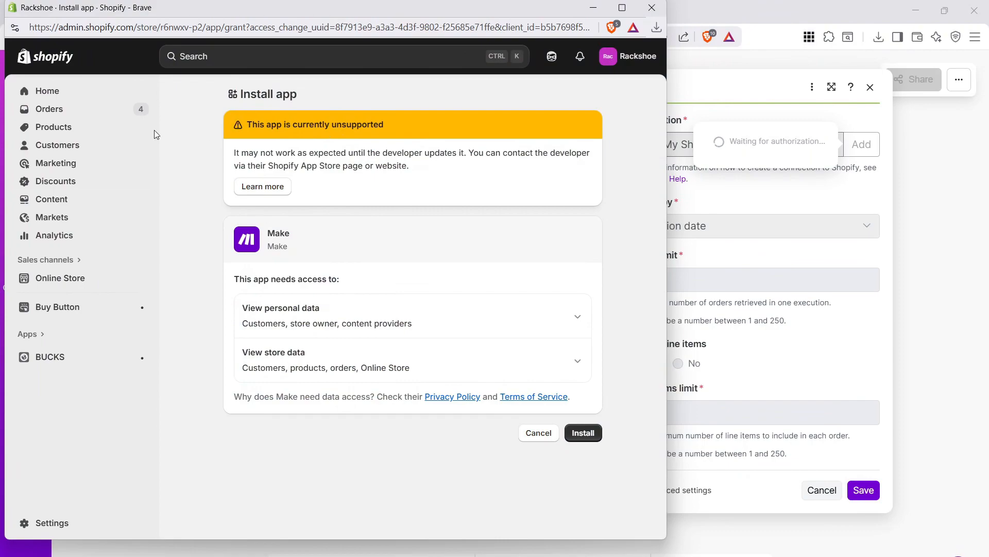
left_click_drag(315, 98, 237, 96)
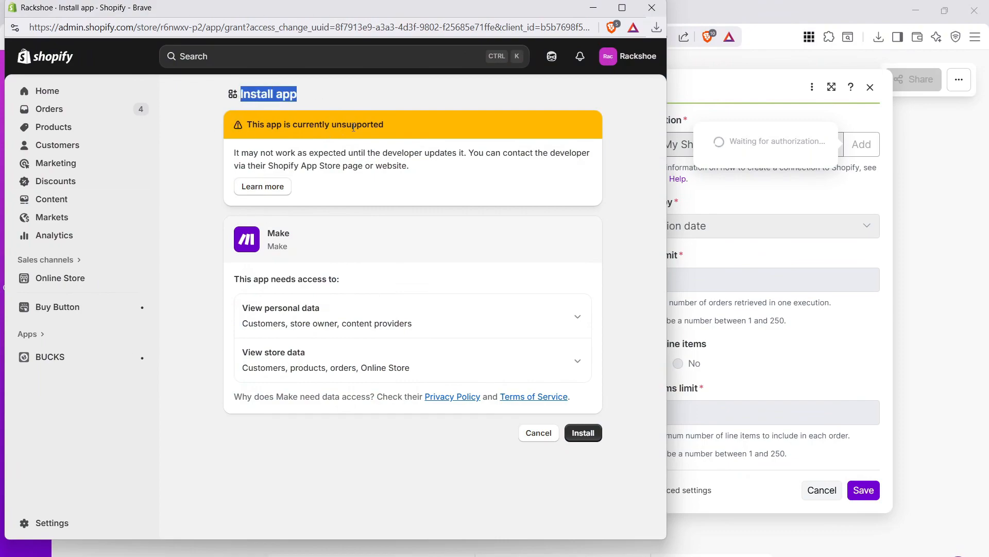
left_click(340, 101)
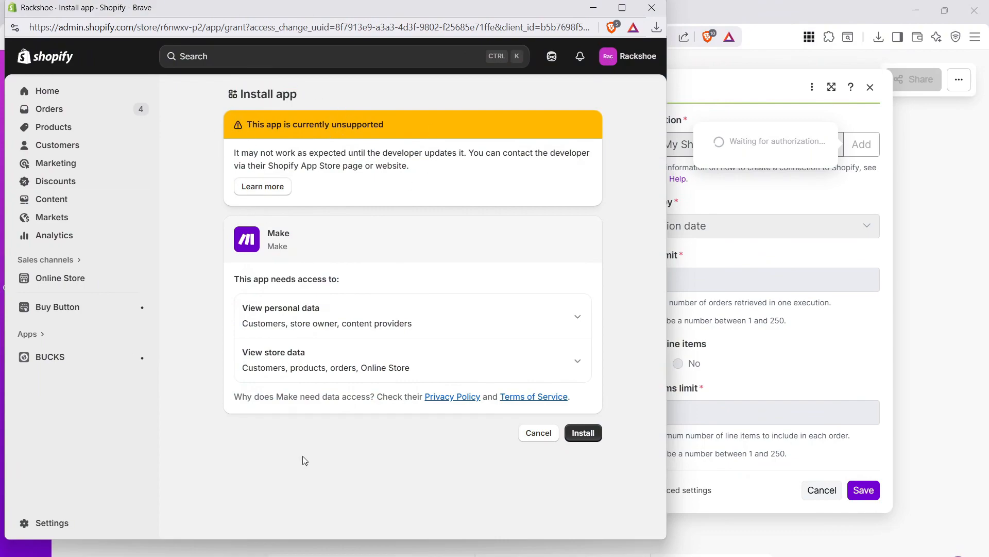
left_click(586, 435)
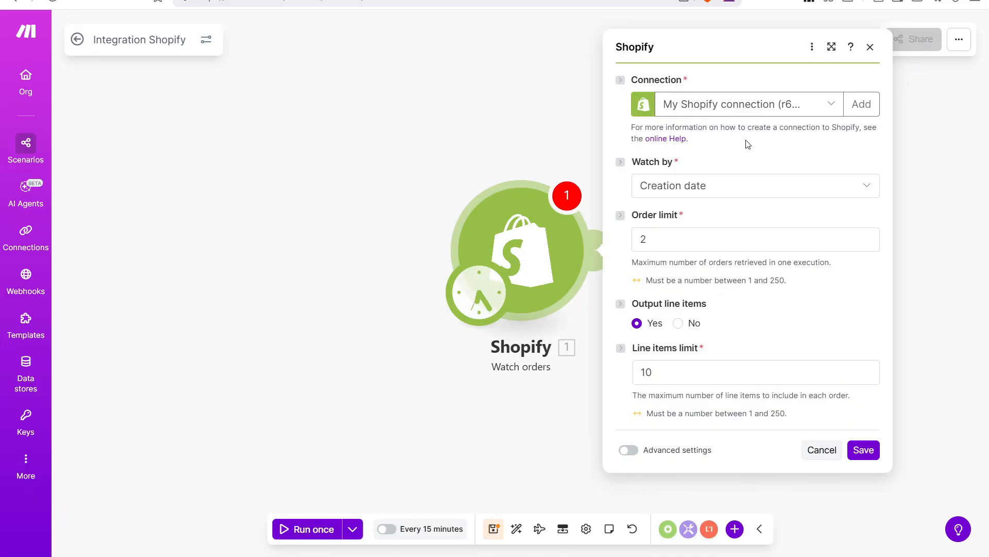
Keep the authorized Shopify connection and watch orders by Creation date.
left_click(824, 109)
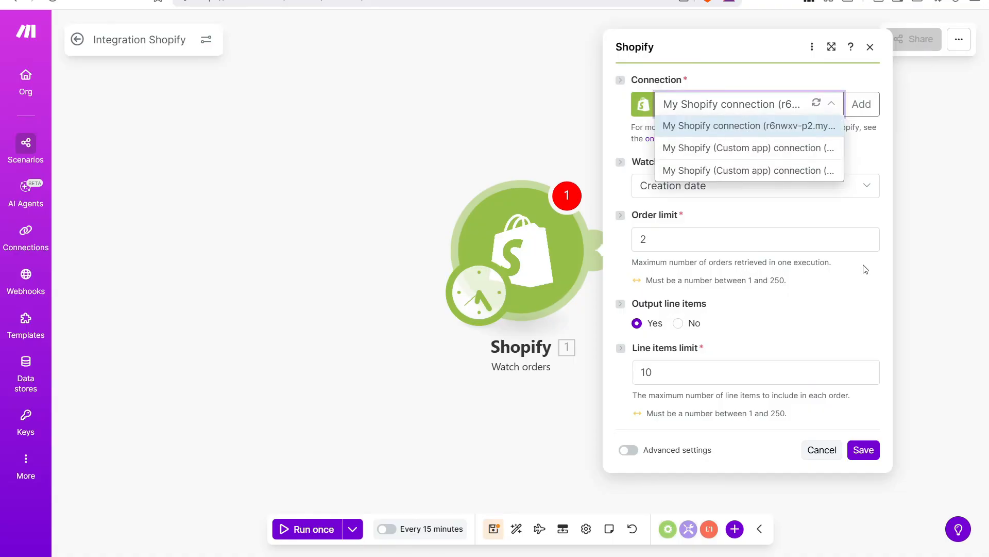
left_click(631, 126)
left_click_drag(635, 162, 679, 157)
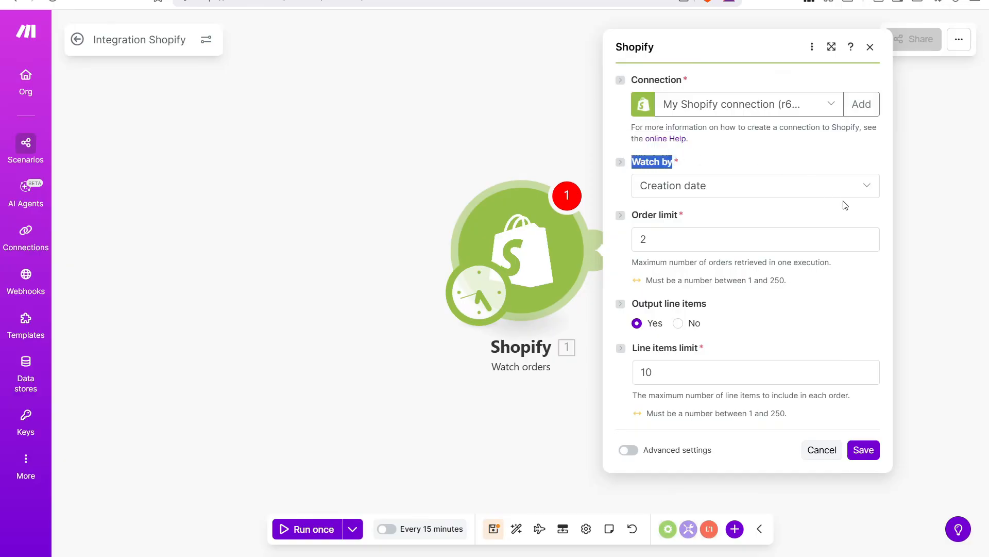
left_click(828, 181)
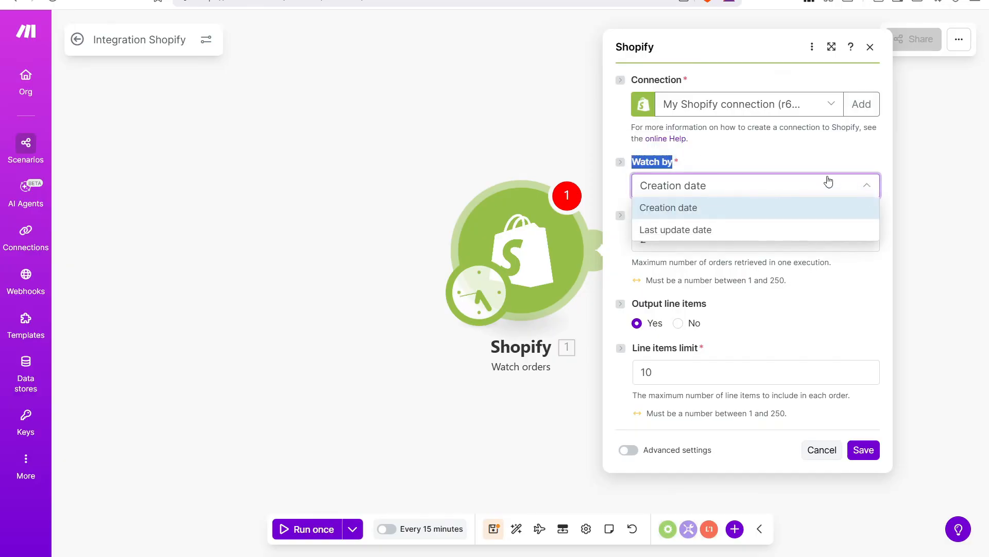
left_click(715, 211)
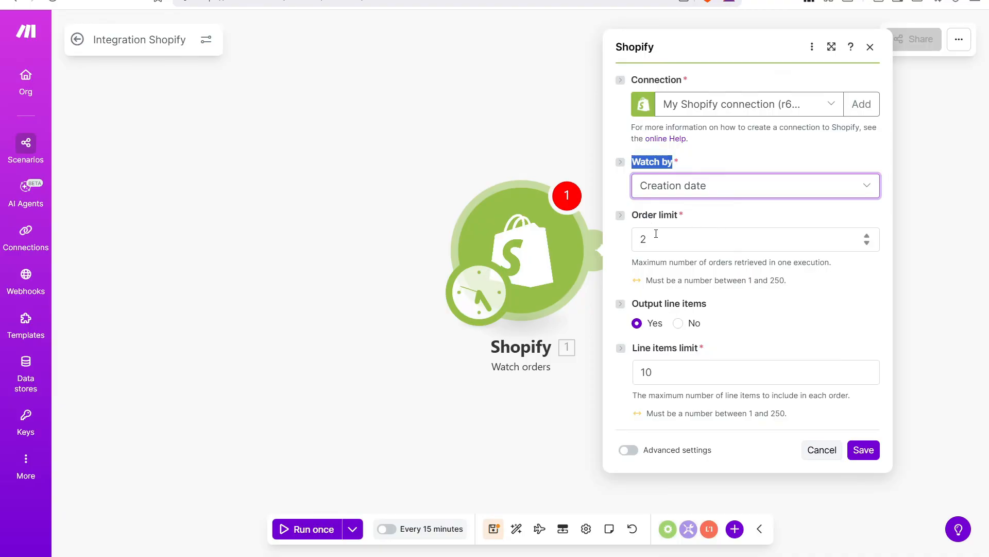
Keep order limit 2 and line items output Yes with limit 10, then save the trigger.
left_click_drag(656, 233, 641, 233)
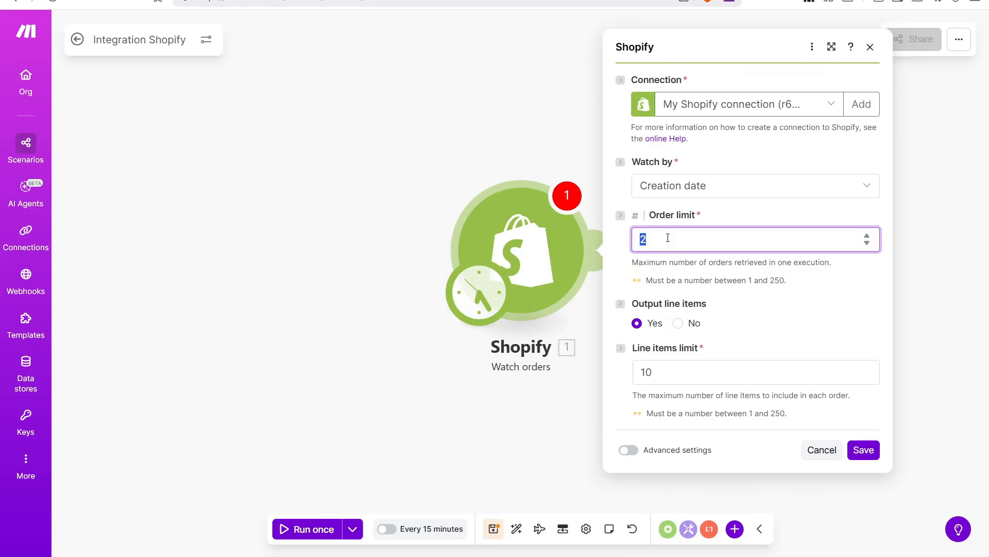
left_click_drag(632, 308, 713, 309)
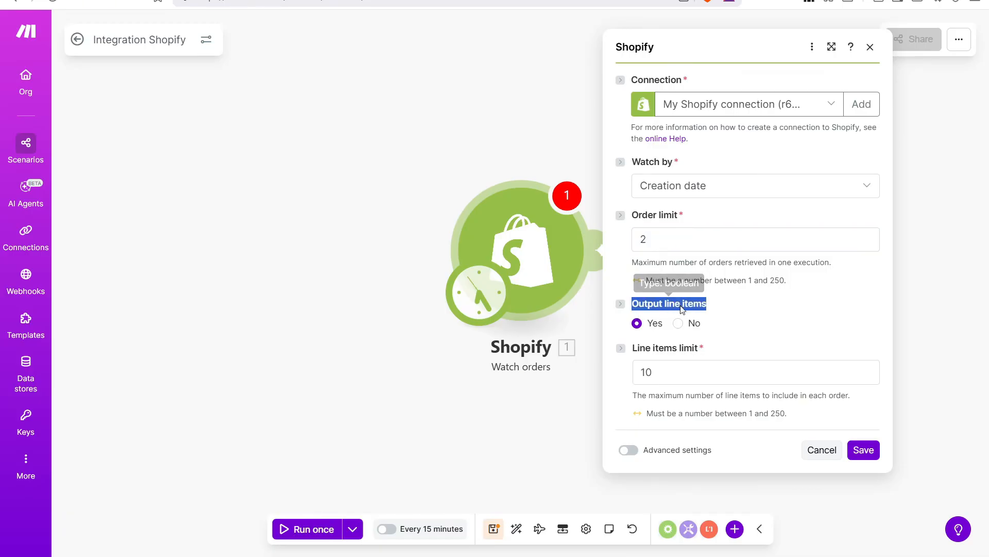
left_click(639, 323)
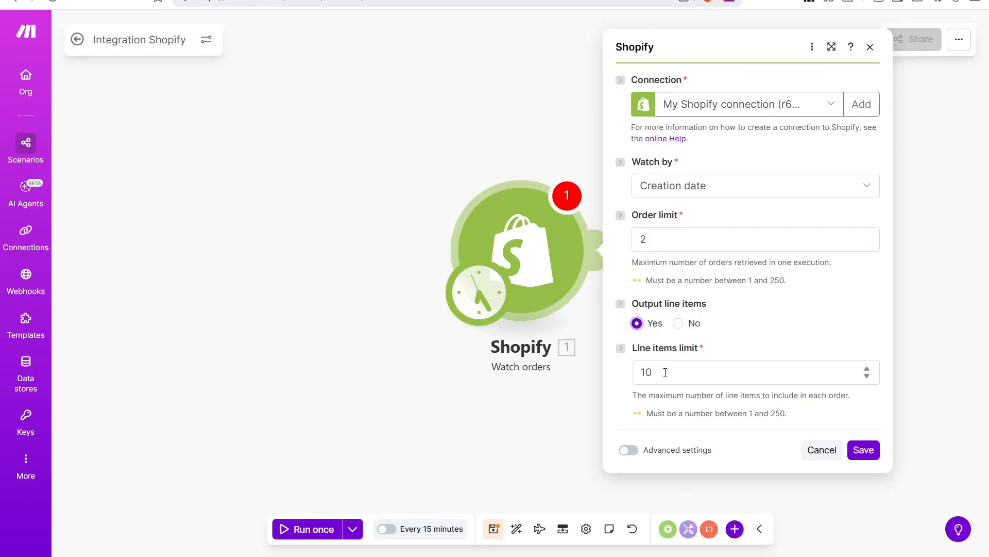
left_click_drag(668, 371, 646, 372)
left_click(703, 373)
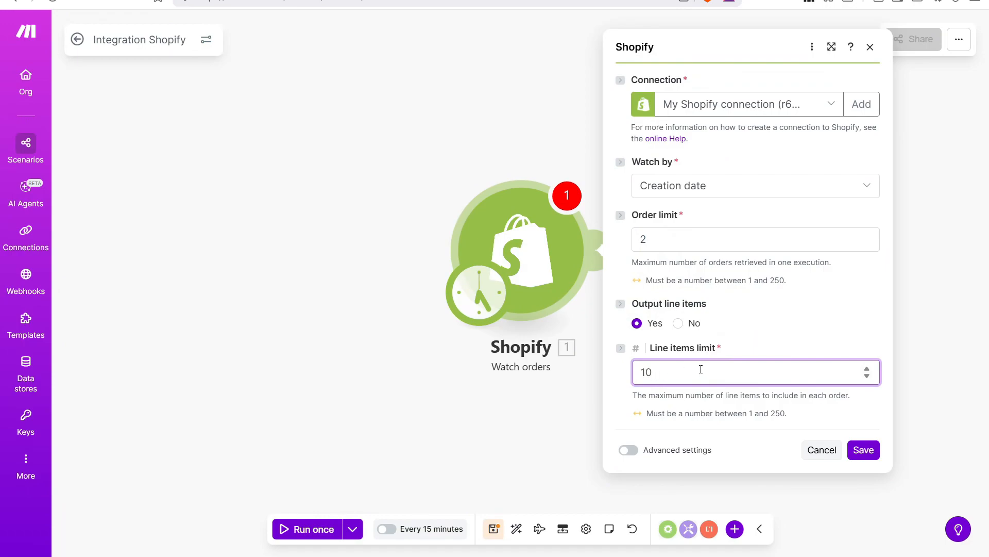
left_click(717, 411)
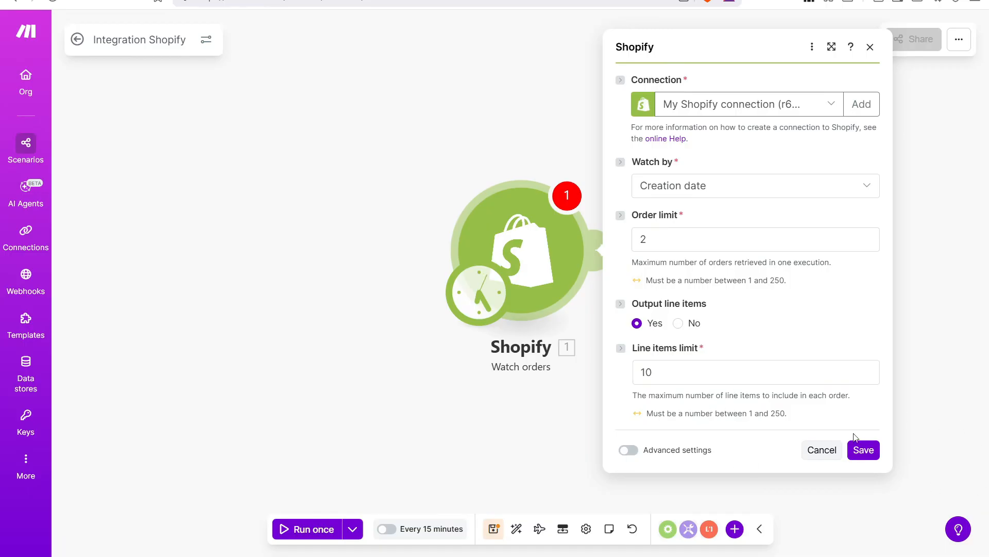
left_click(862, 449)
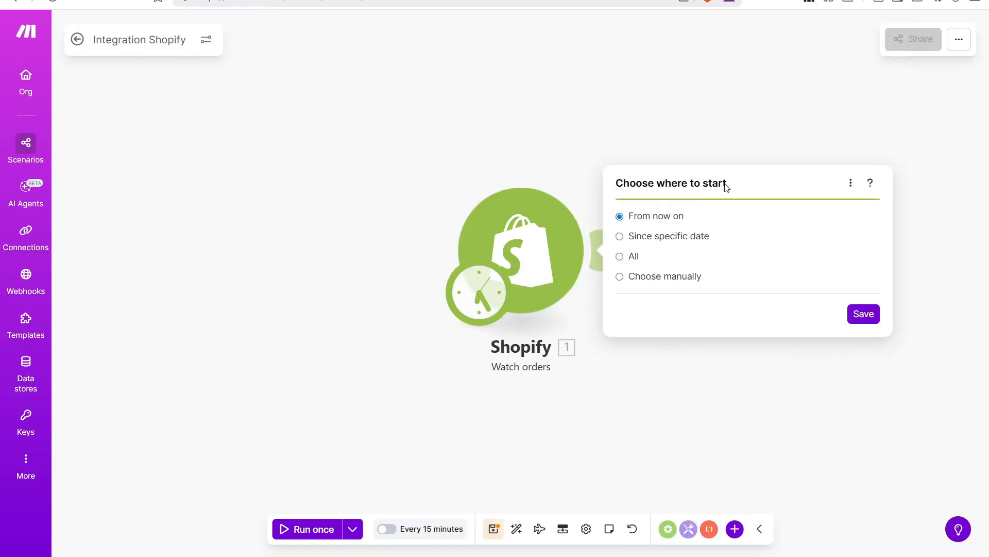
Dismiss the Choose where to start prompt, leaving From now on as the starting point.
left_click_drag(615, 184, 732, 185)
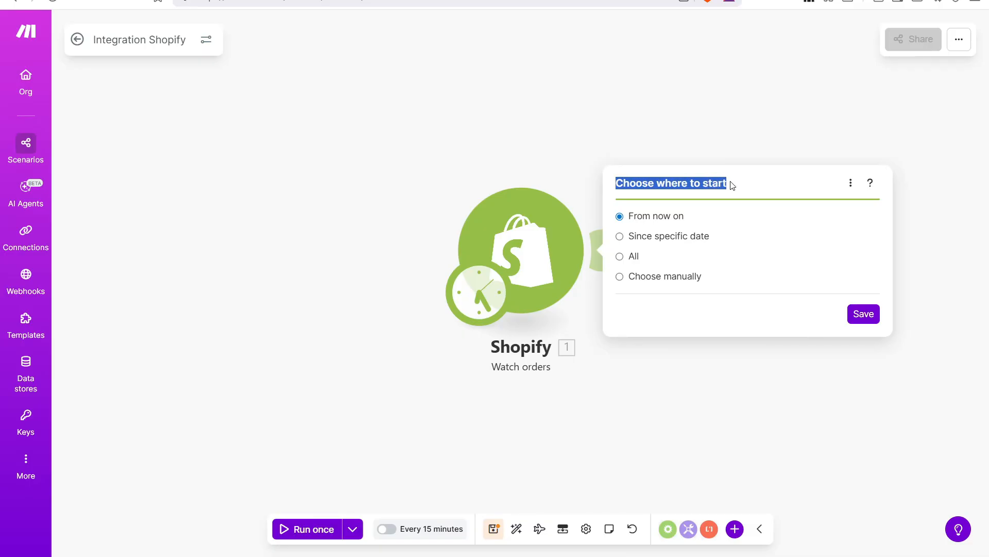
key("Escape")
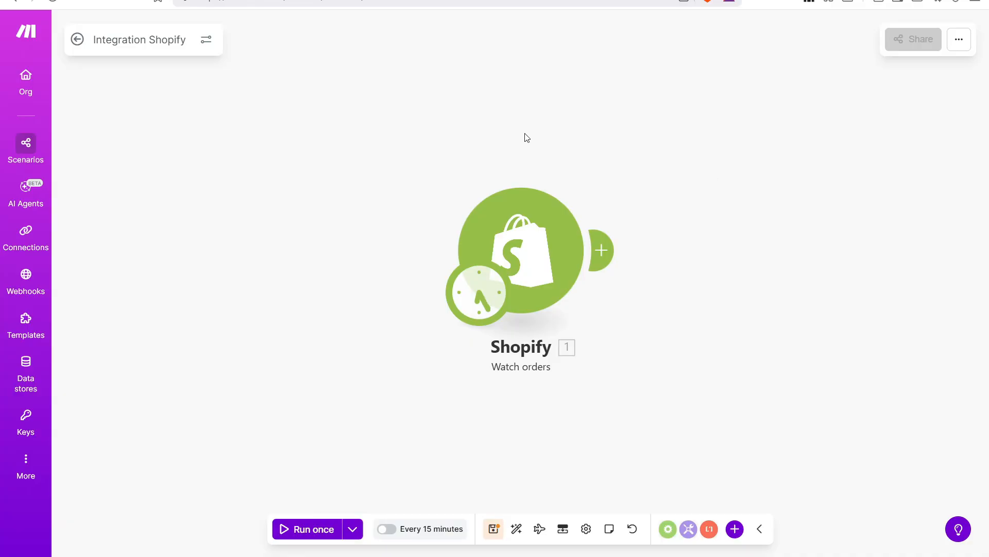
From the plus after the Shopify trigger, search 'Google Sheets' and pick its Add a Row module.
left_click(606, 251)
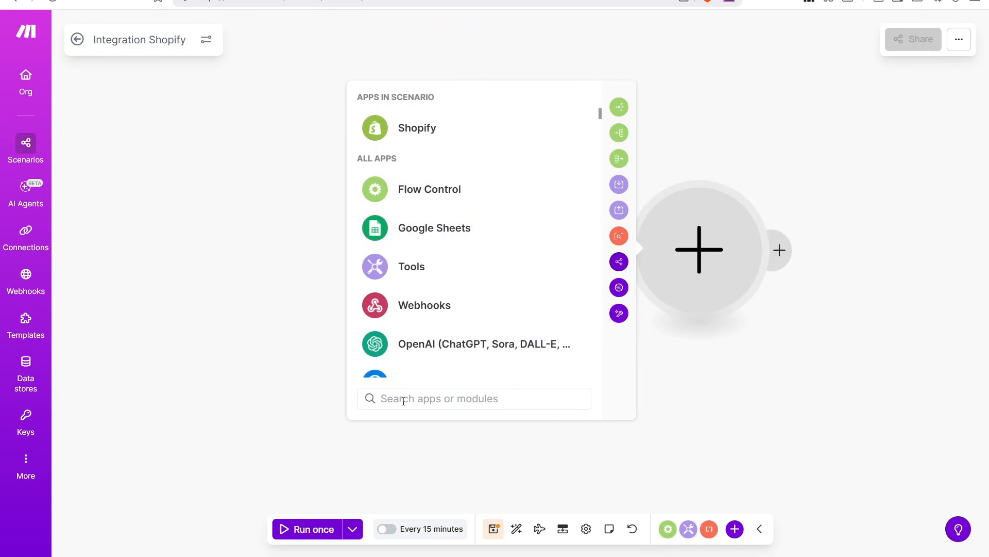
type("Google S")
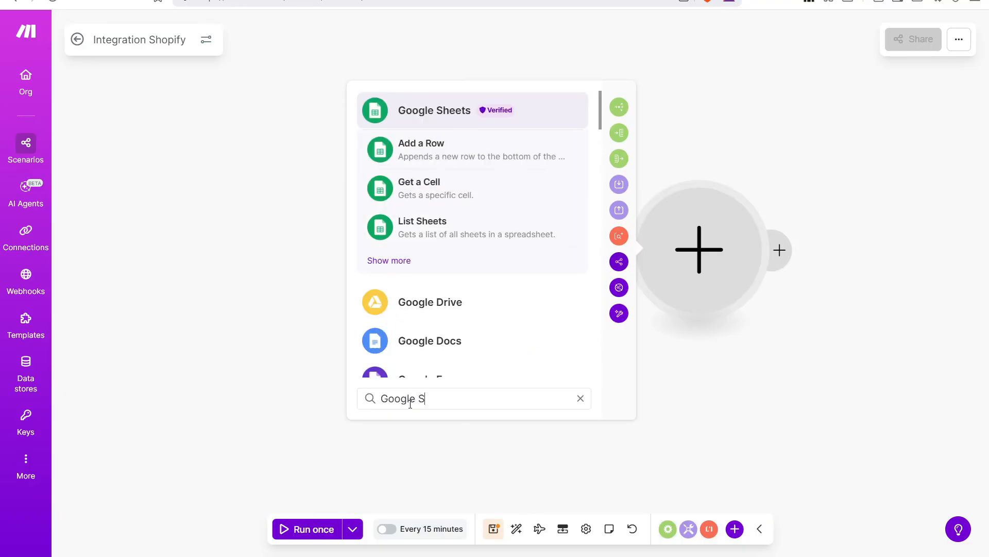
type("heets")
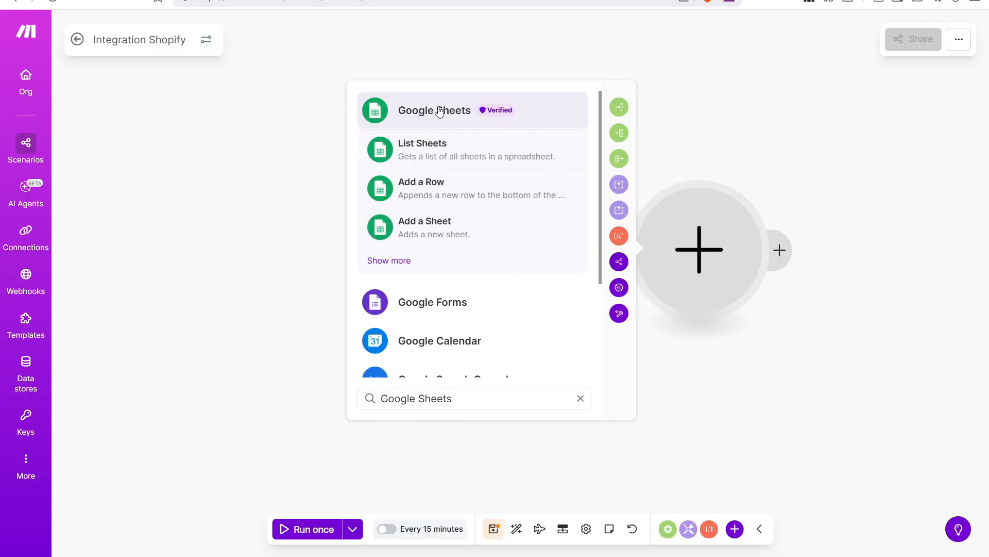
mouse_move(497, 118)
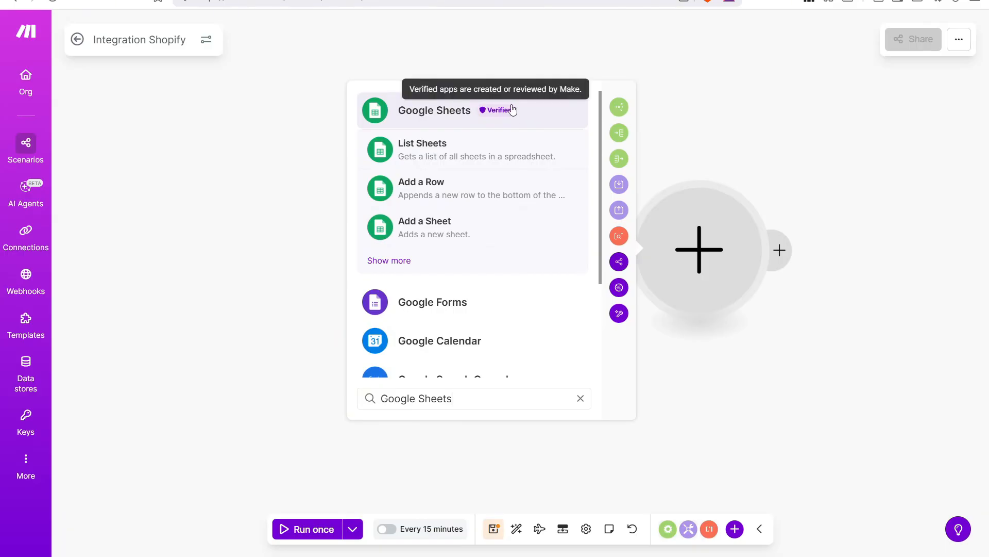
left_click(428, 107)
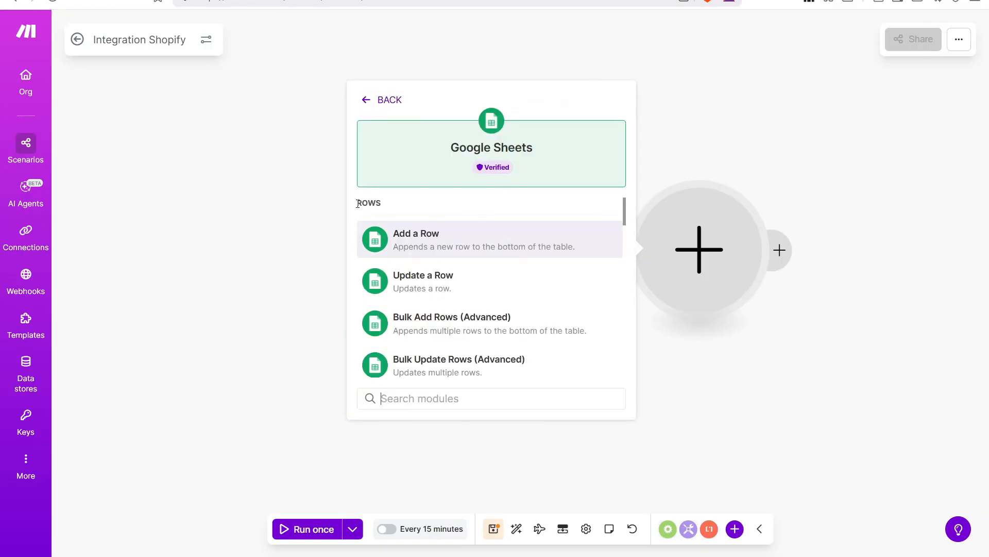
left_click_drag(356, 207, 389, 205)
left_click(377, 203)
left_click(446, 253)
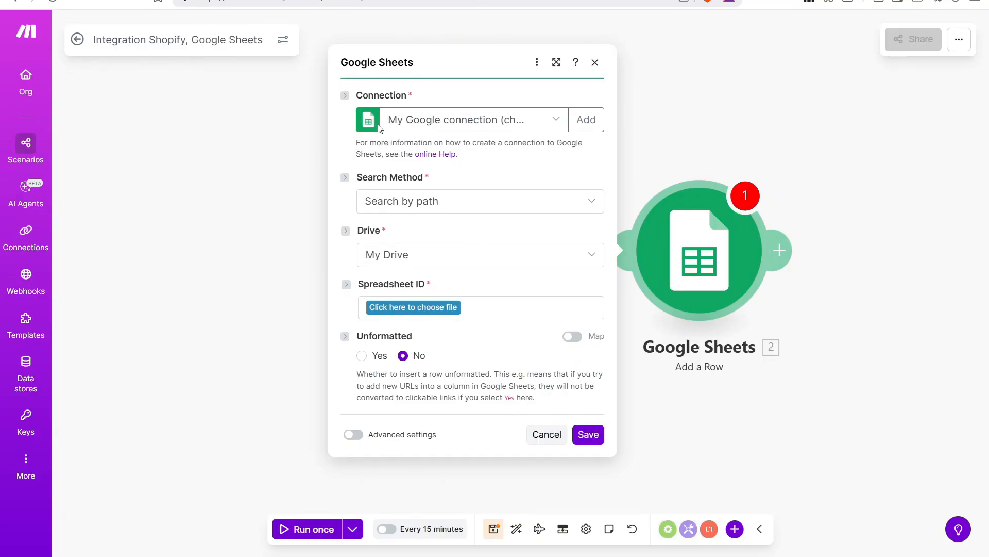
left_click(586, 112)
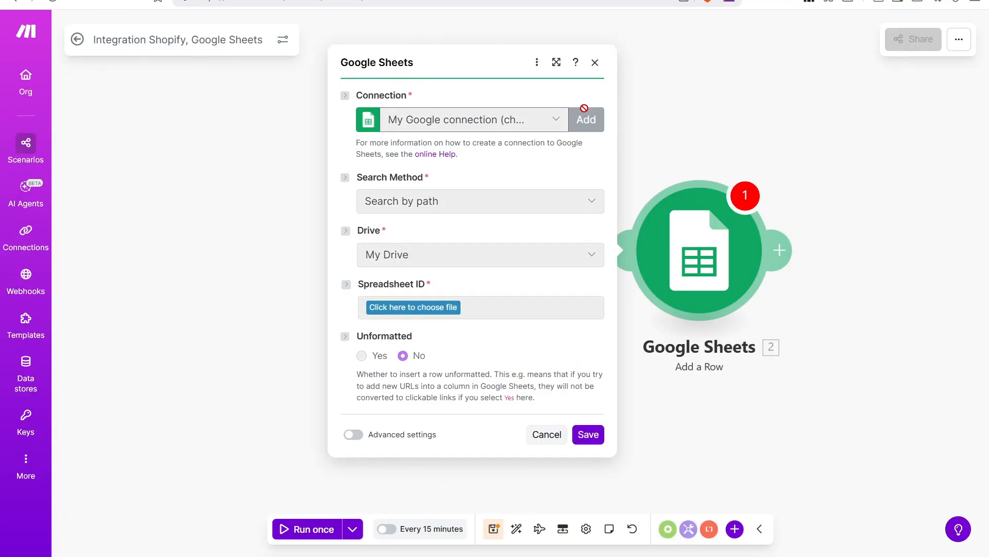
left_click_drag(795, 91, 615, 91)
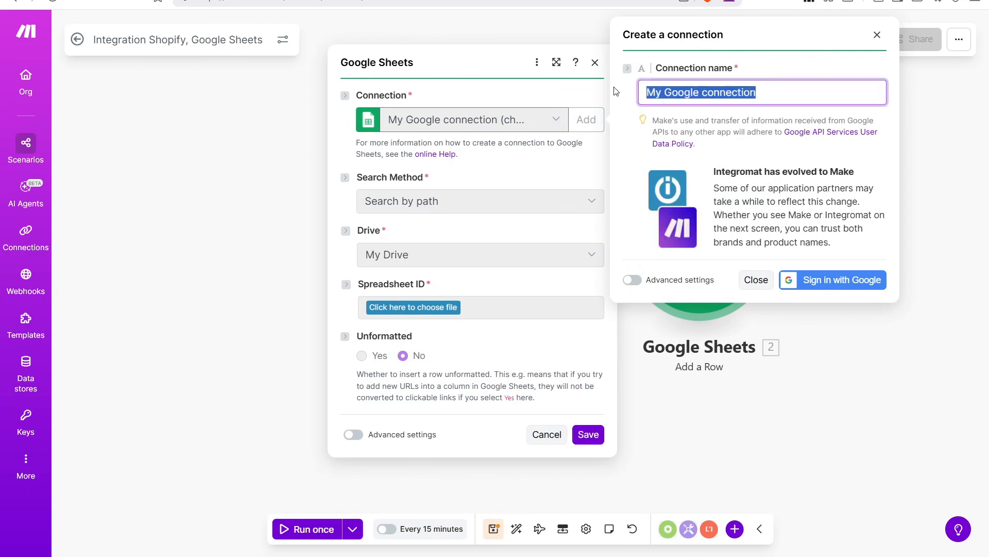
left_click(634, 119)
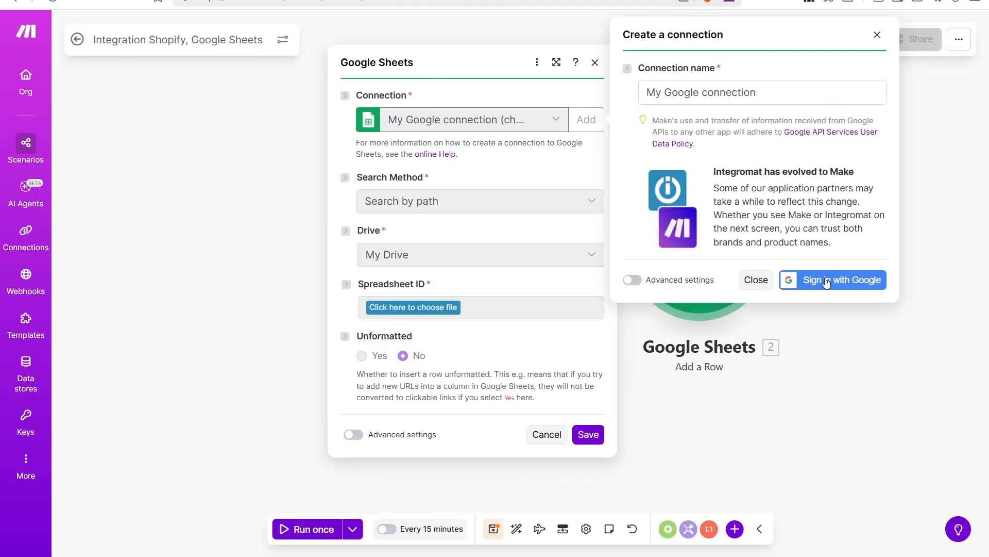
left_click(755, 281)
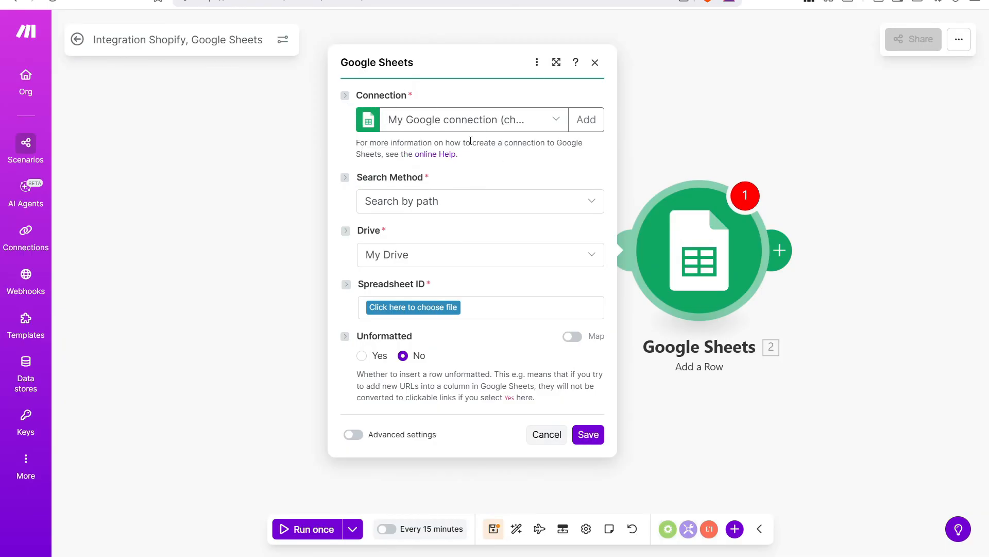
left_click(379, 214)
left_click(393, 222)
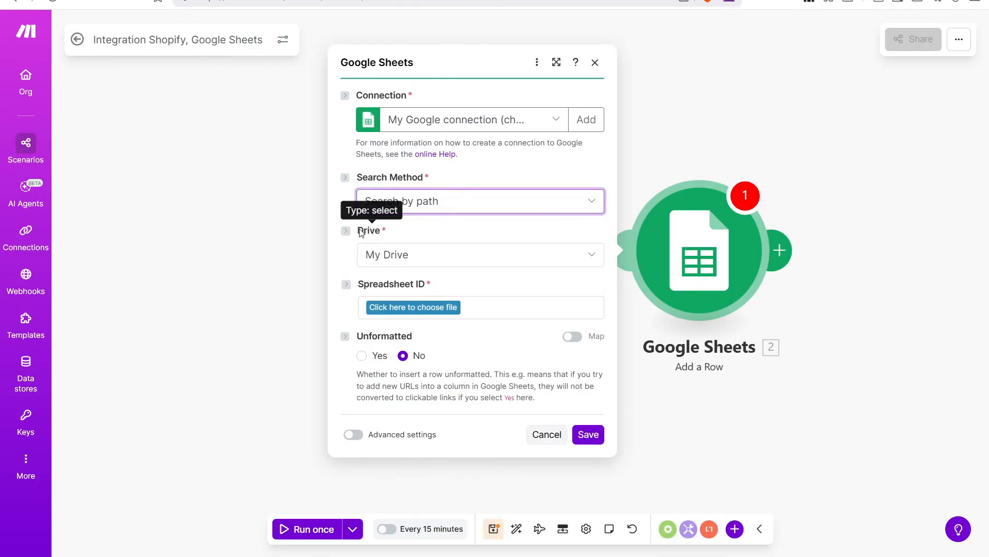
left_click_drag(358, 231, 379, 232)
left_click(379, 231)
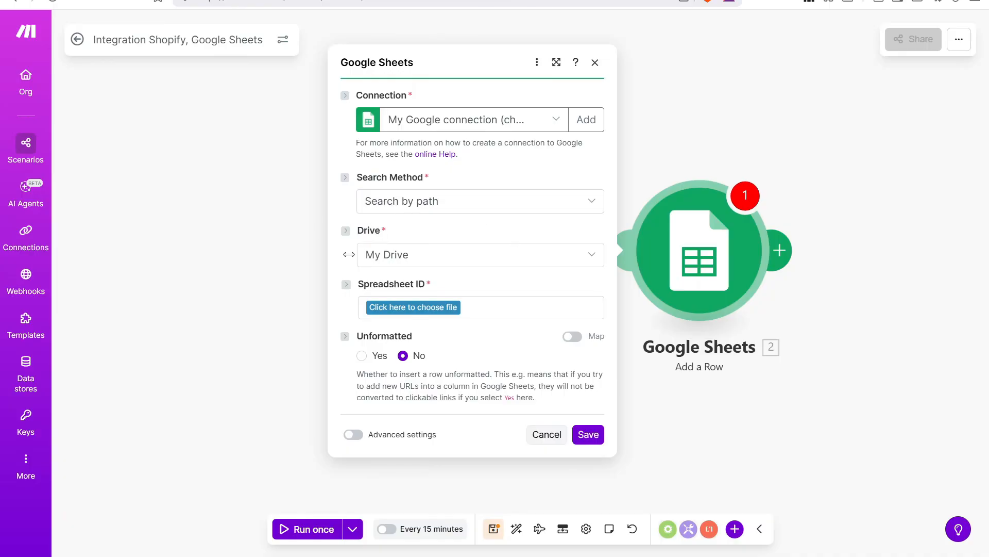
left_click(586, 256)
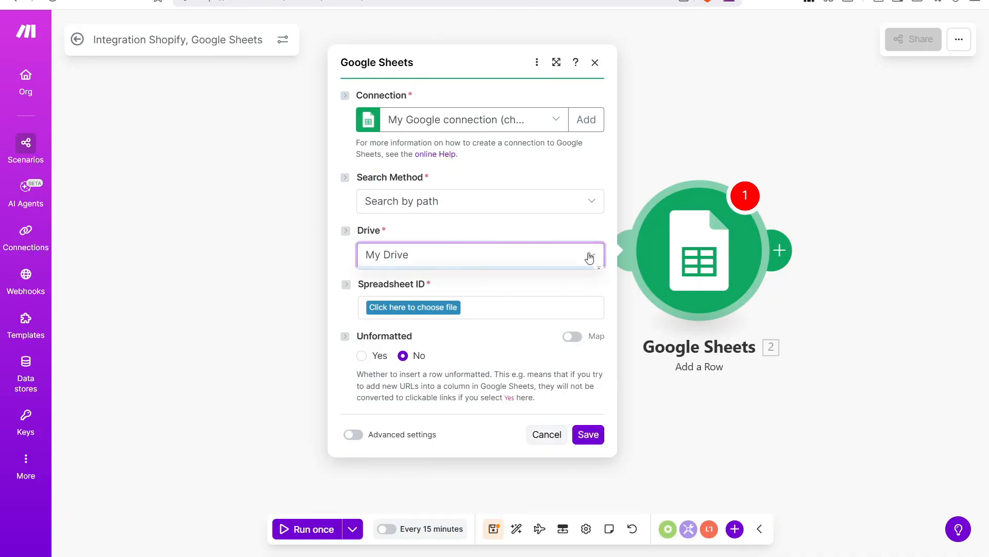
left_click(440, 232)
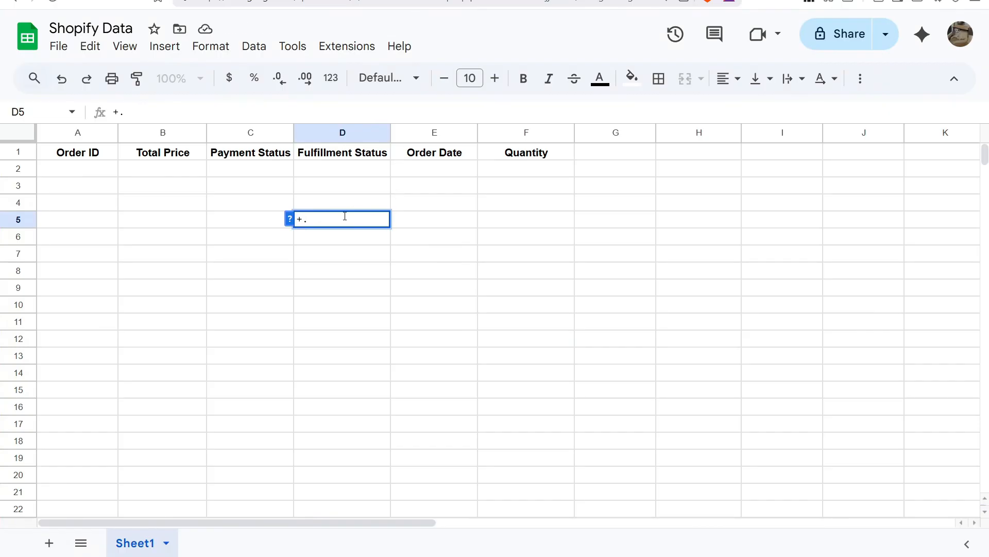
Cancel the stray edit in cell D5 of the Shopify Data sheet.
key("BackSpace")
key("BackSpace")
key("Escape")
left_click(114, 174)
Review the header row A1:F1, Order ID through Quantity, then return to Make.
left_click_drag(111, 154, 515, 156)
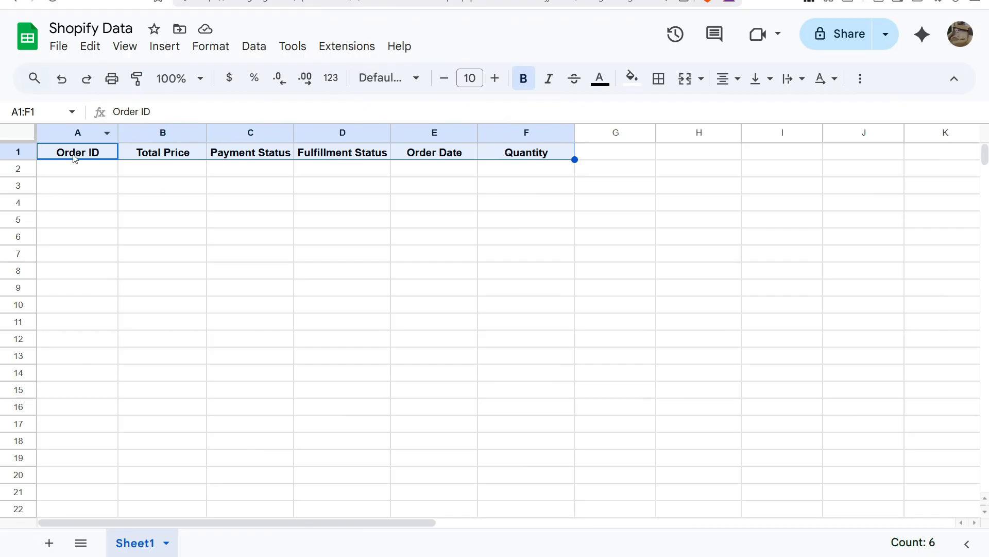
left_click_drag(74, 157, 538, 161)
scroll(529, 235, "down", 1)
scroll(505, 232, "up", 1)
left_click(487, 226)
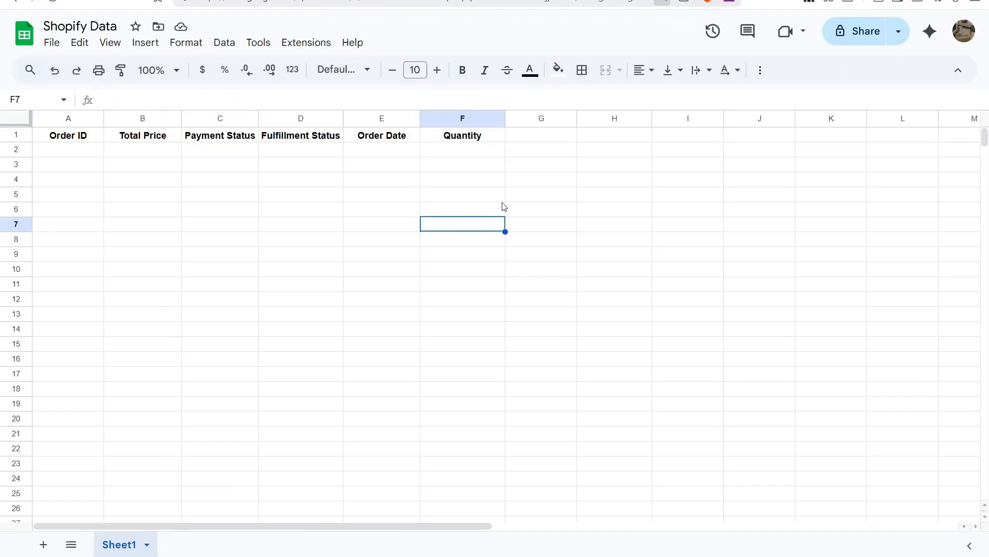
left_click(247, 1)
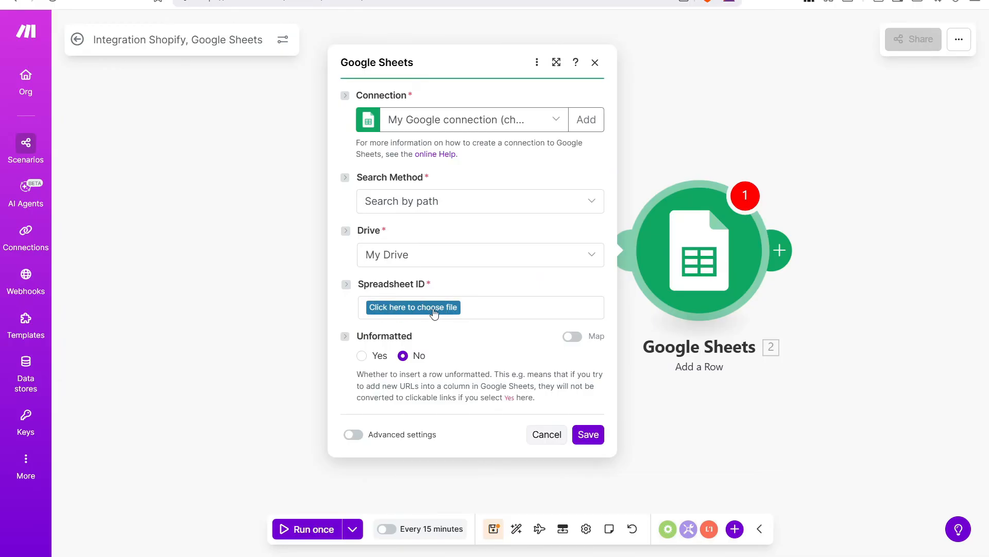
Choose the Shopify Data spreadsheet and Sheet1, keeping Table contains headers set to Yes.
left_click(416, 309)
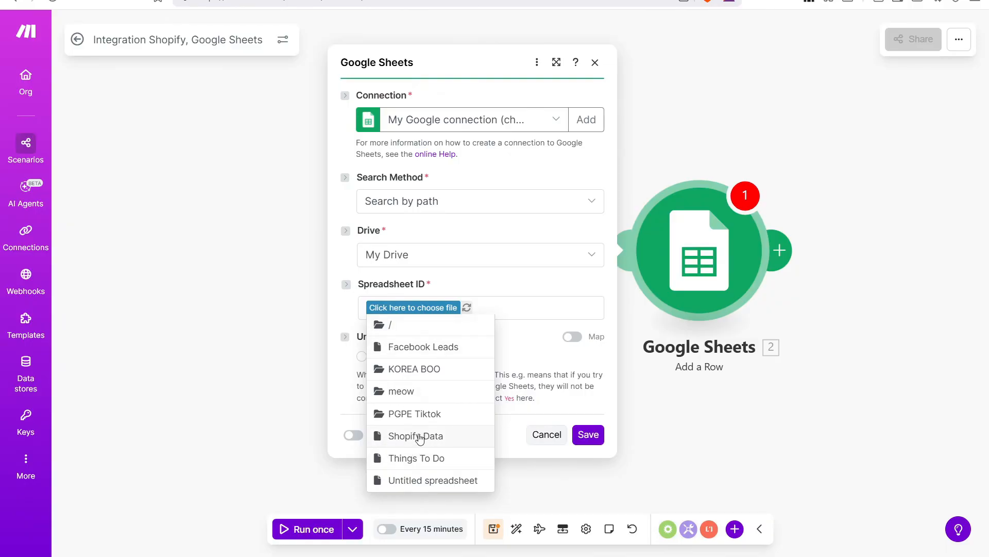
left_click(440, 437)
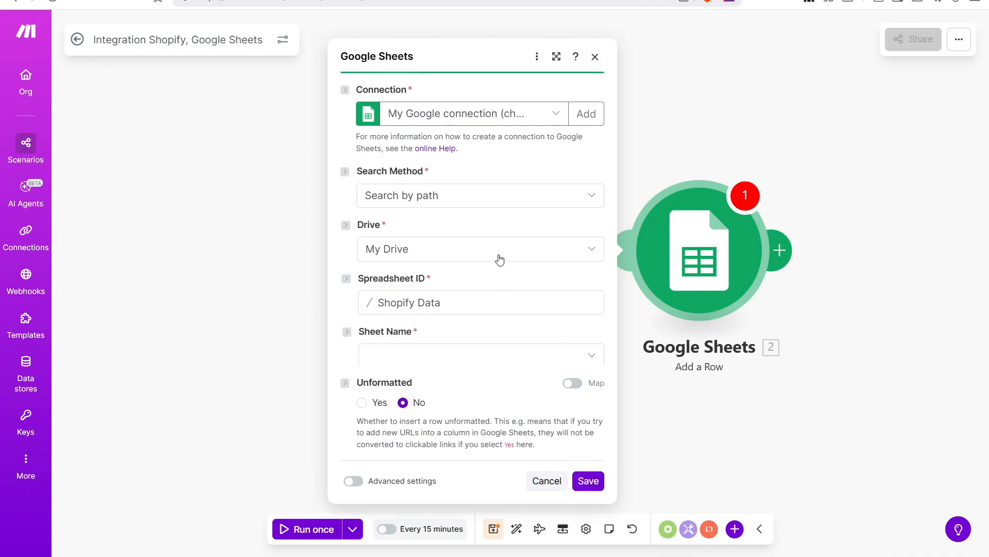
left_click(591, 335)
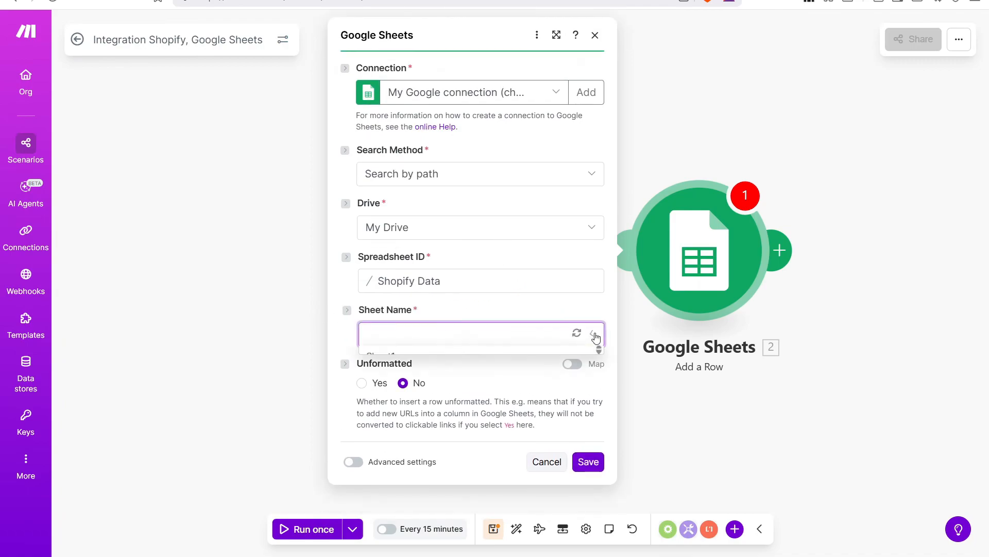
left_click(405, 356)
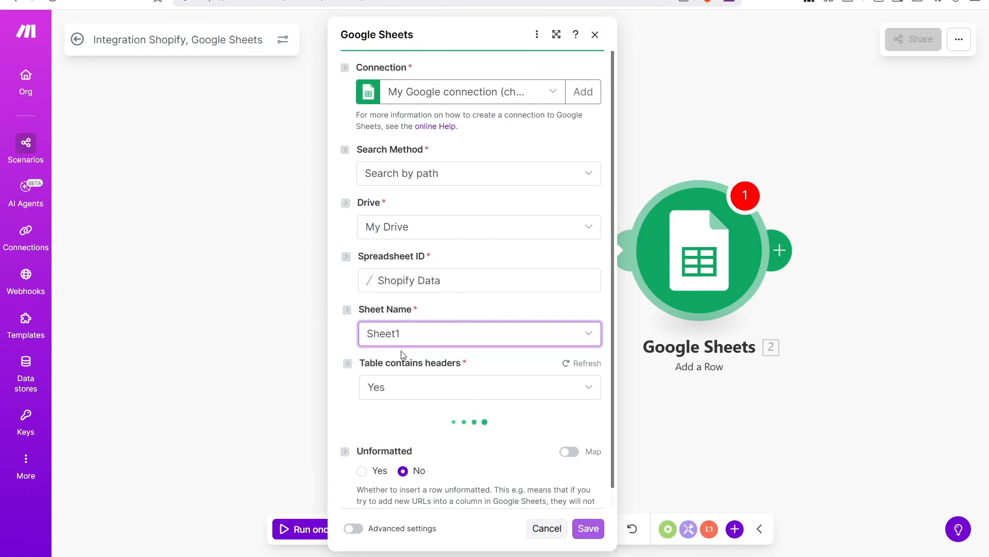
scroll(483, 239, "down", 4)
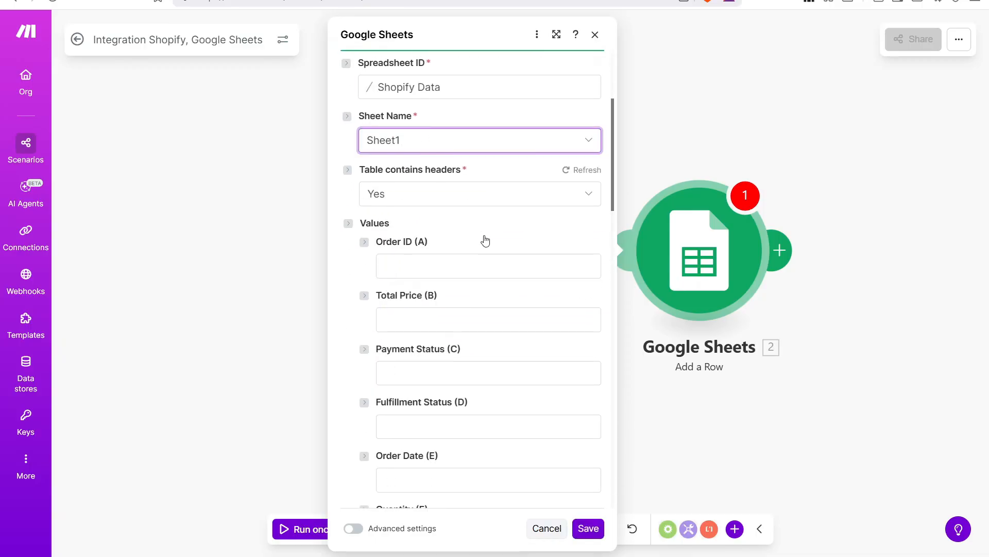
scroll(487, 228, "down", 1)
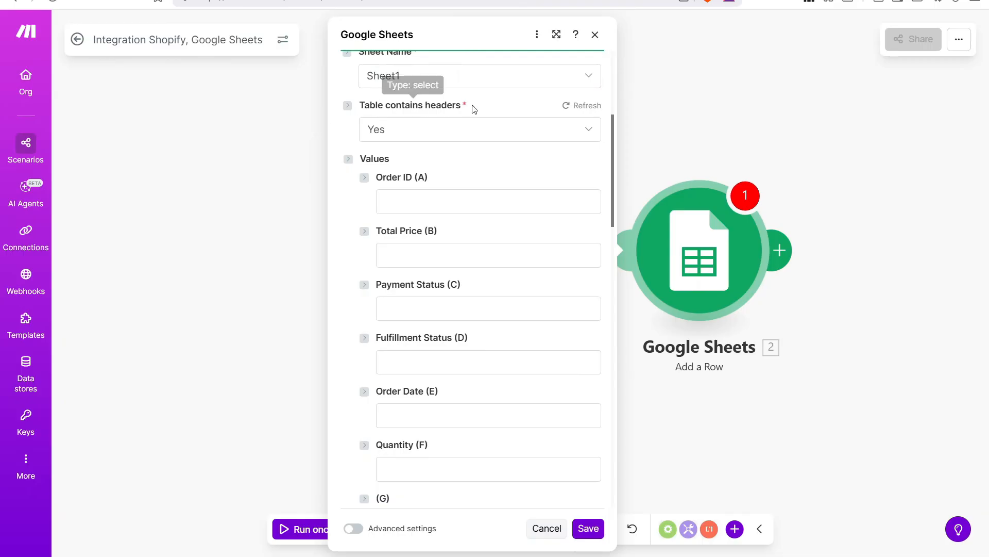
left_click(584, 131)
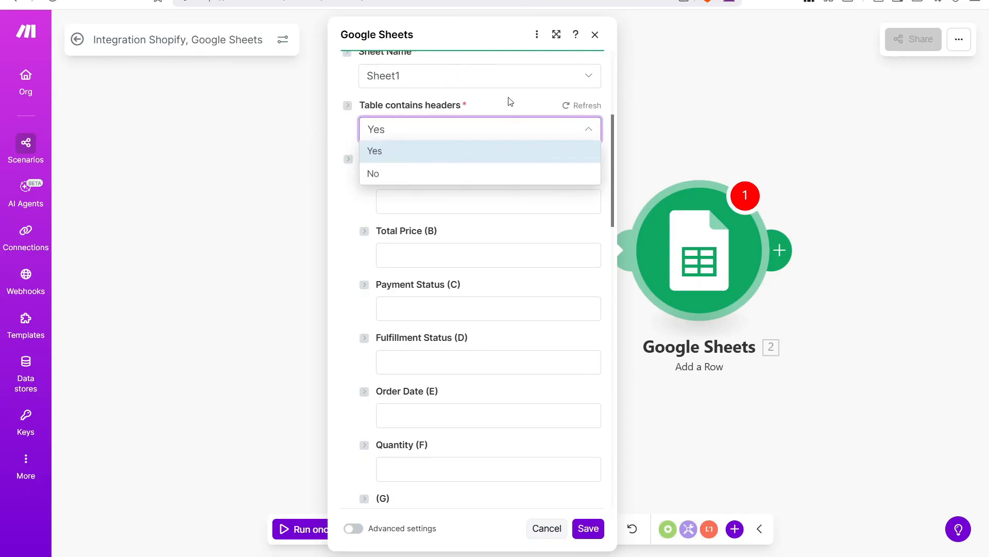
left_click(430, 155)
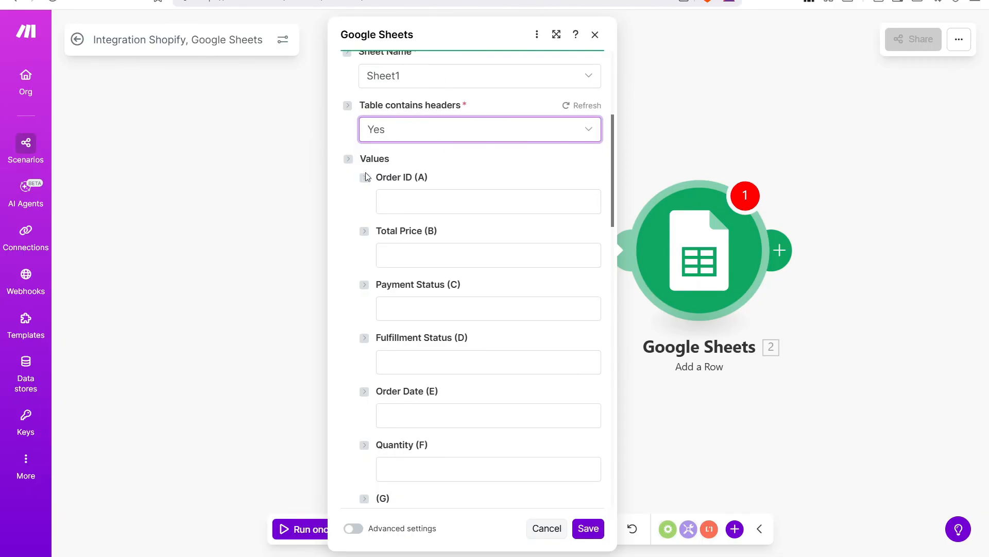
left_click(201, 0)
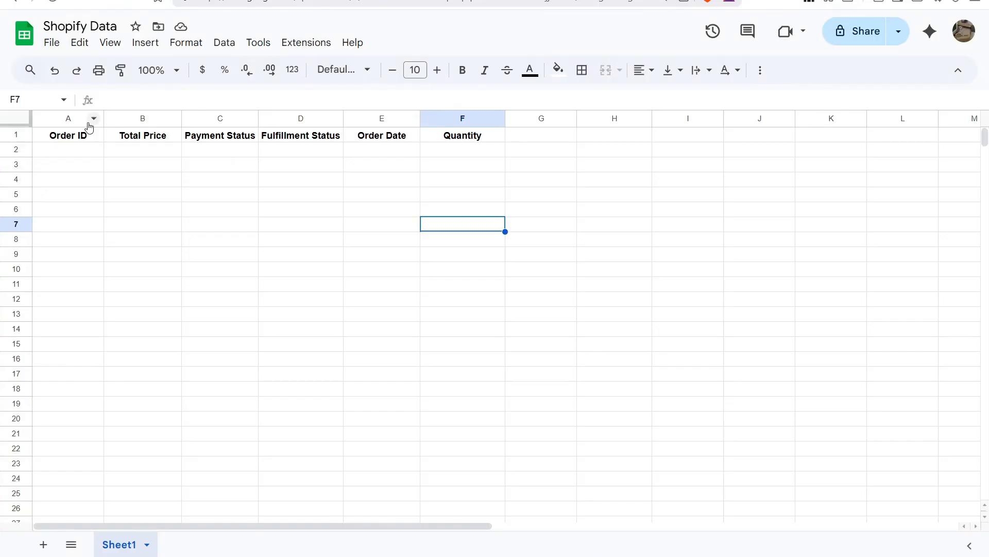
Highlight header cells Order ID to Quantity, then go back to Make.
left_click_drag(69, 137, 446, 123)
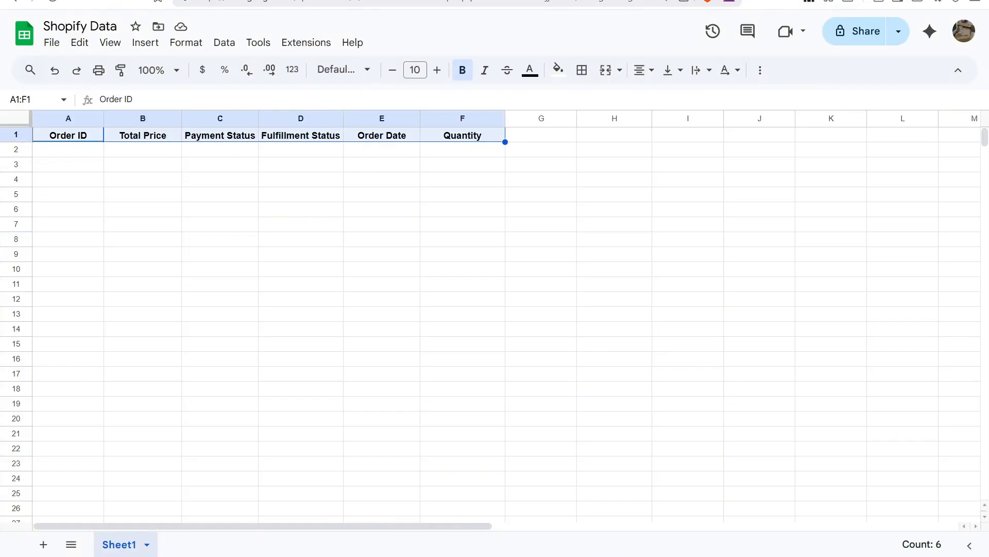
left_click(82, 0)
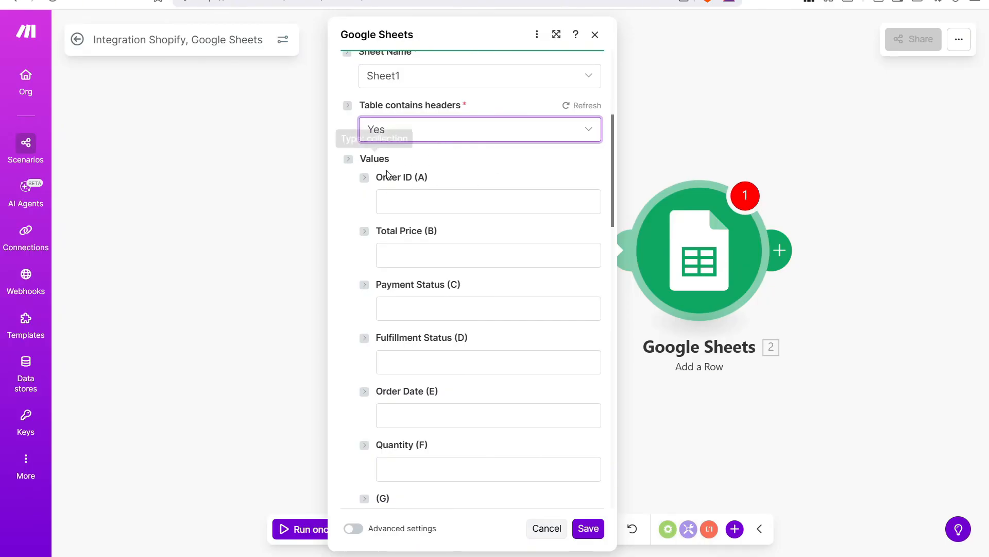
Map the order ID into Order ID (A) and the total price Amount into Total Price (B).
left_click(484, 203)
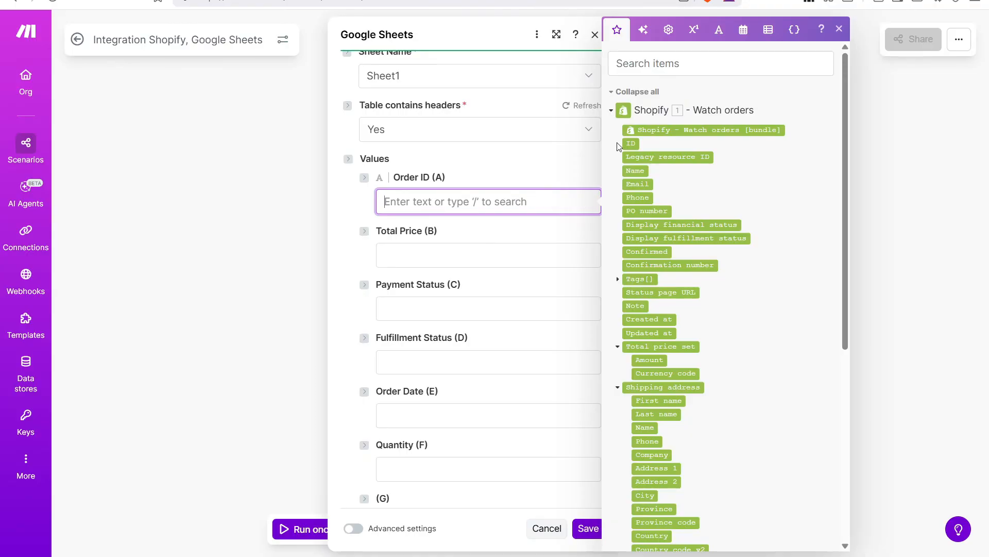
scroll(694, 210, "down", 2)
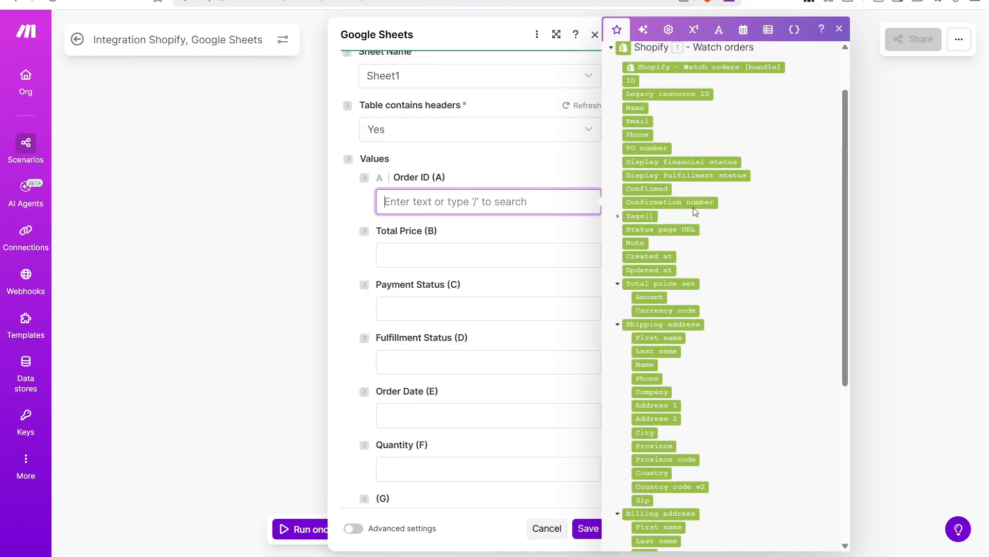
scroll(696, 212, "up", 2)
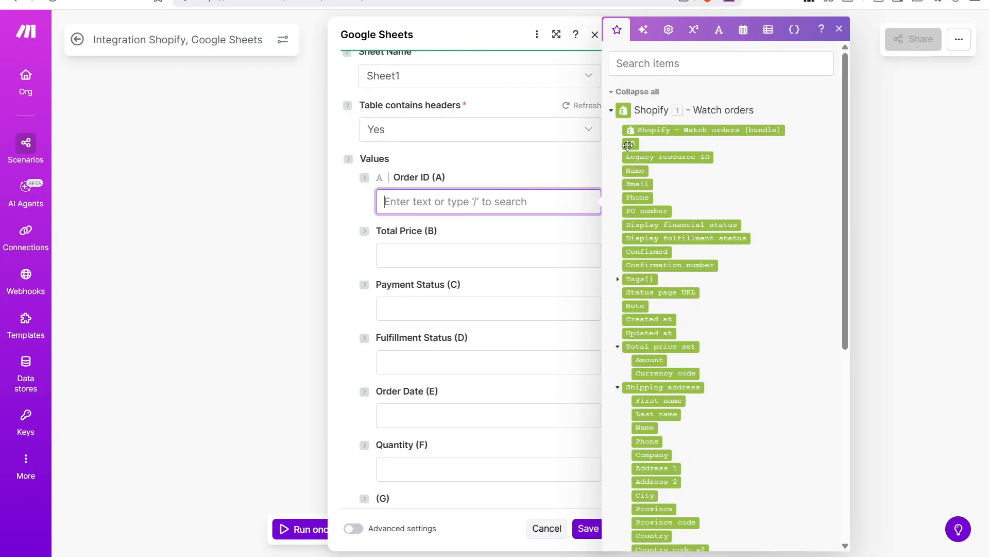
left_click_drag(628, 145, 408, 201)
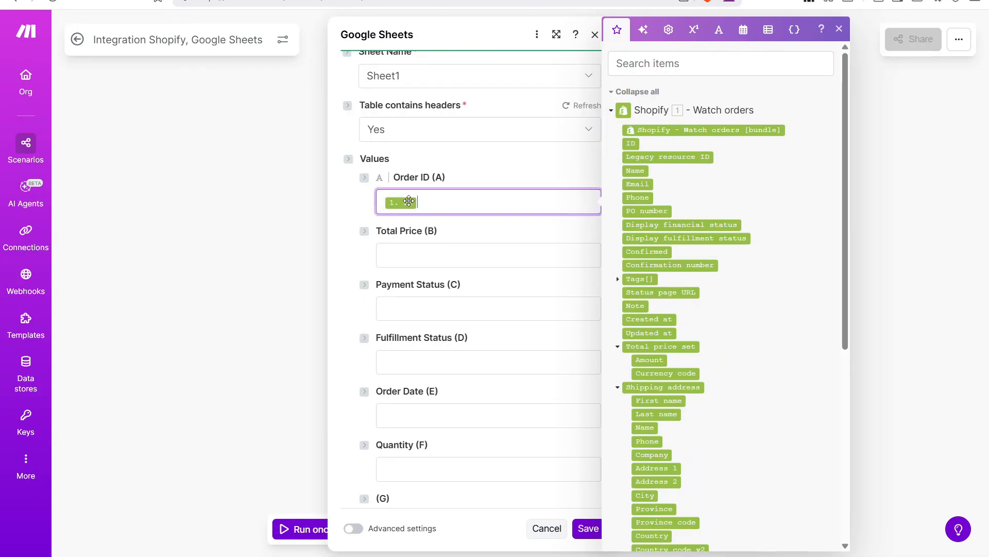
left_click(474, 256)
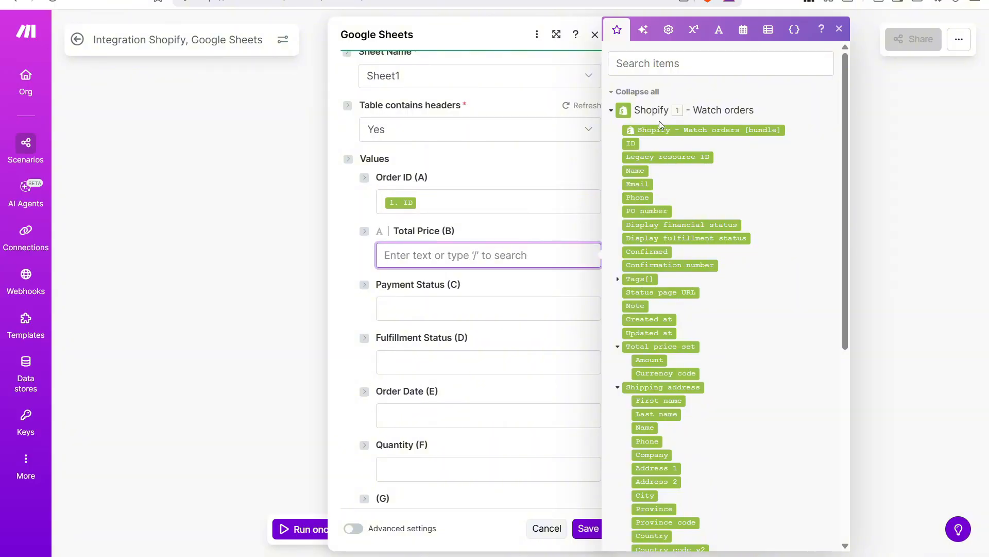
scroll(672, 289, "down", 1)
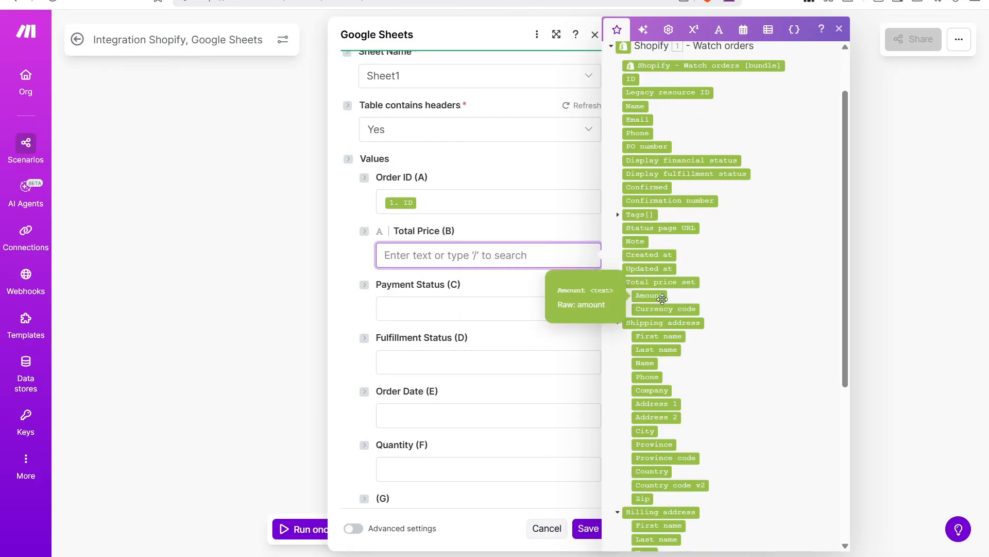
left_click(658, 297)
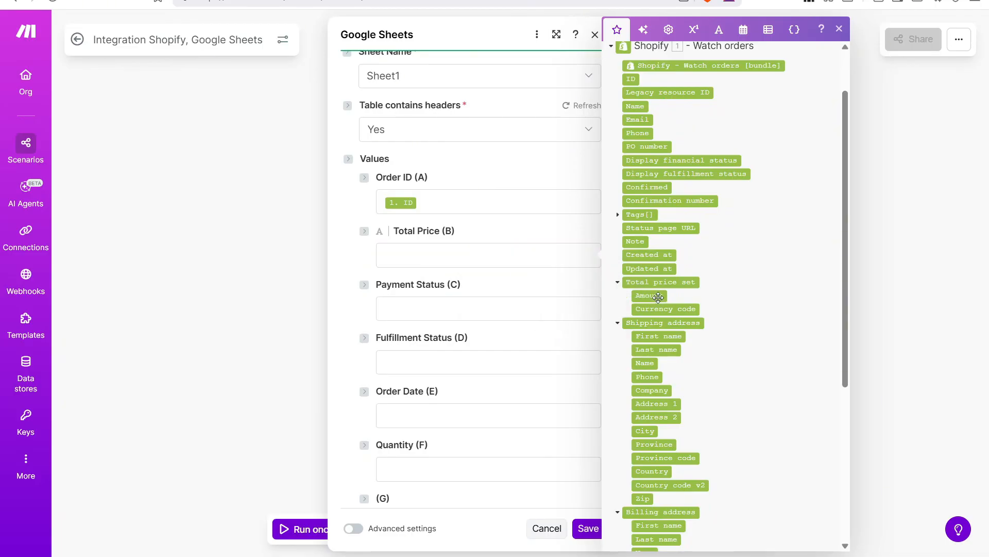
left_click_drag(658, 298, 446, 258)
Map Fully paid into Payment Status (C) and Display fulfillment status into Fulfillment Status (D).
left_click(425, 309)
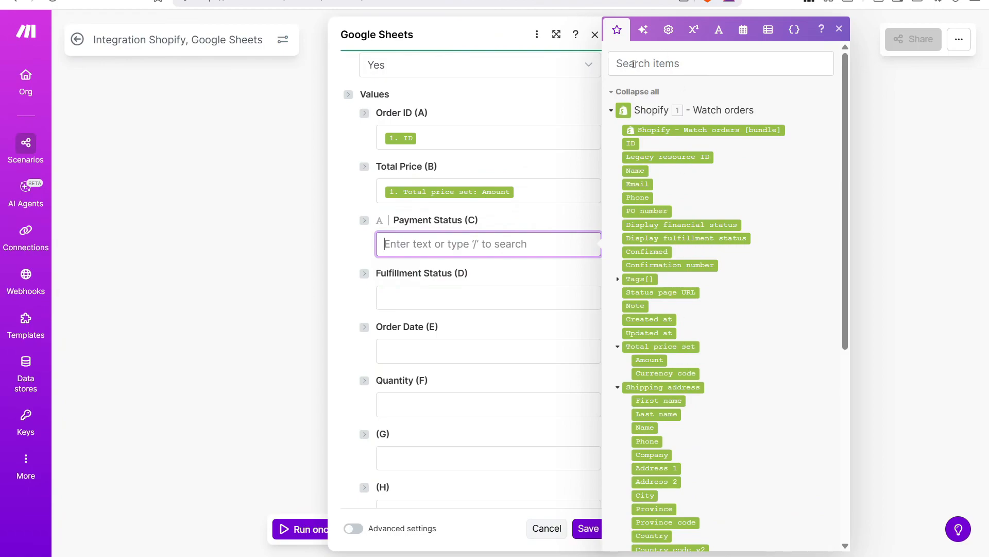
left_click(636, 66)
type("F")
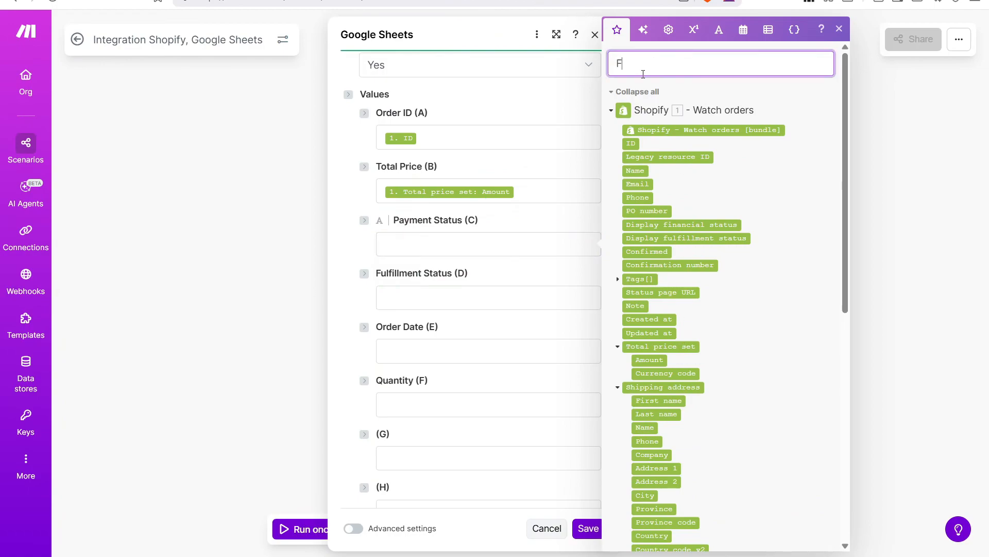
type("ully Paid")
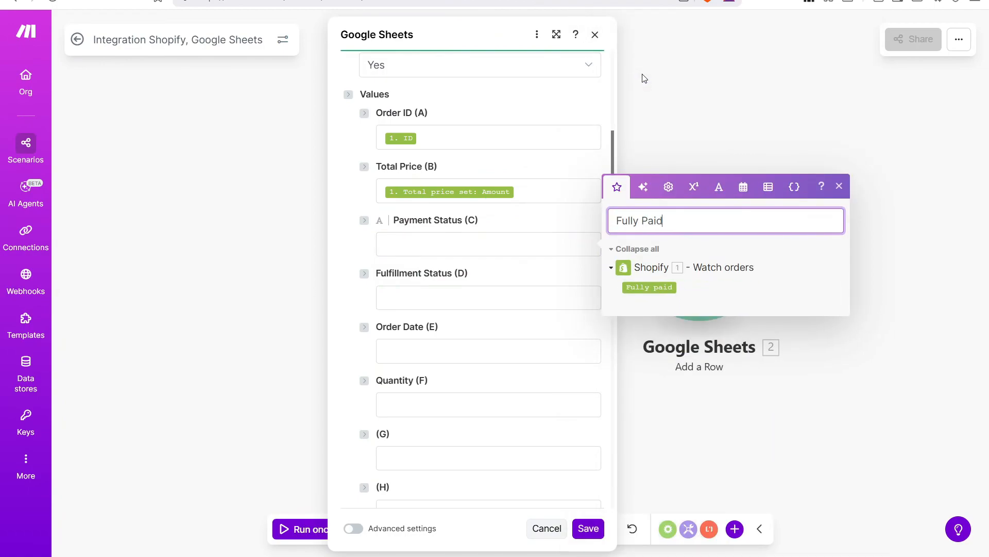
left_click(640, 289)
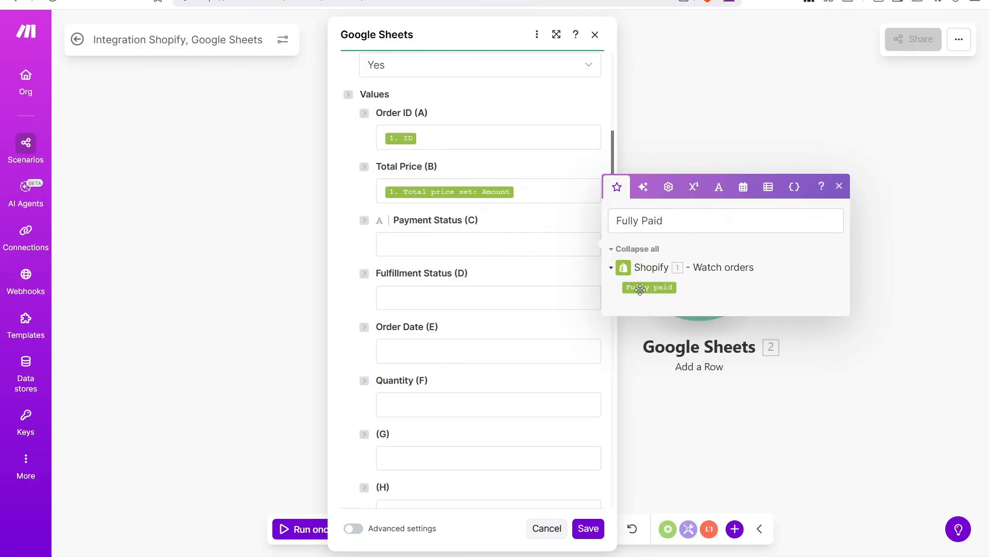
left_click_drag(536, 258, 499, 249)
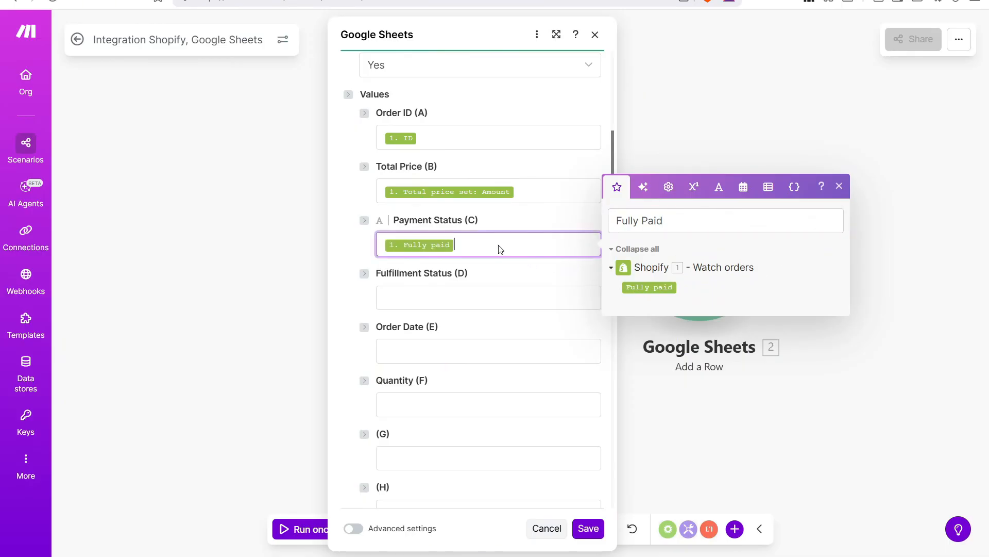
left_click(416, 294)
left_click_drag(706, 276, 589, 280)
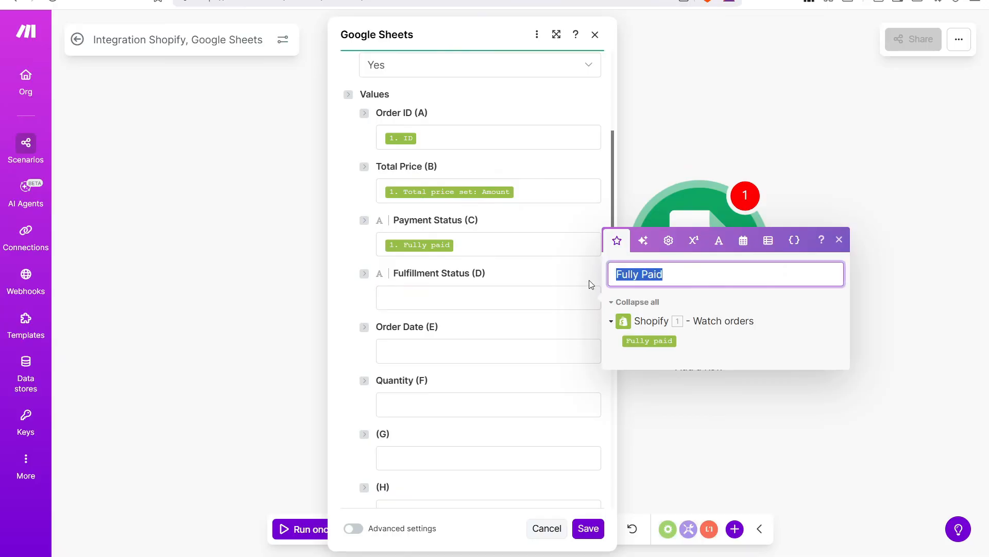
type("Fulfil")
key("BackSpace")
key("BackSpace")
key("BackSpace")
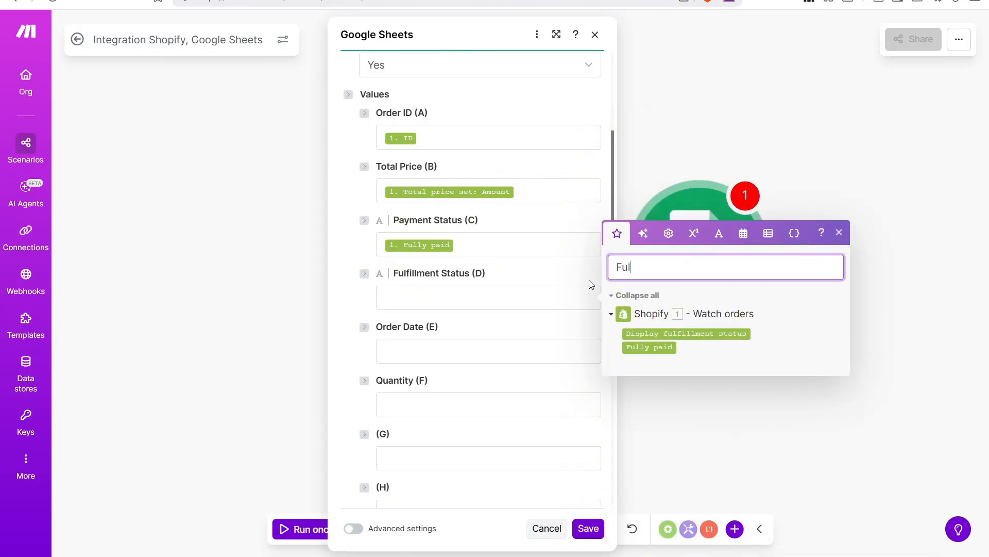
left_click_drag(696, 330, 504, 293)
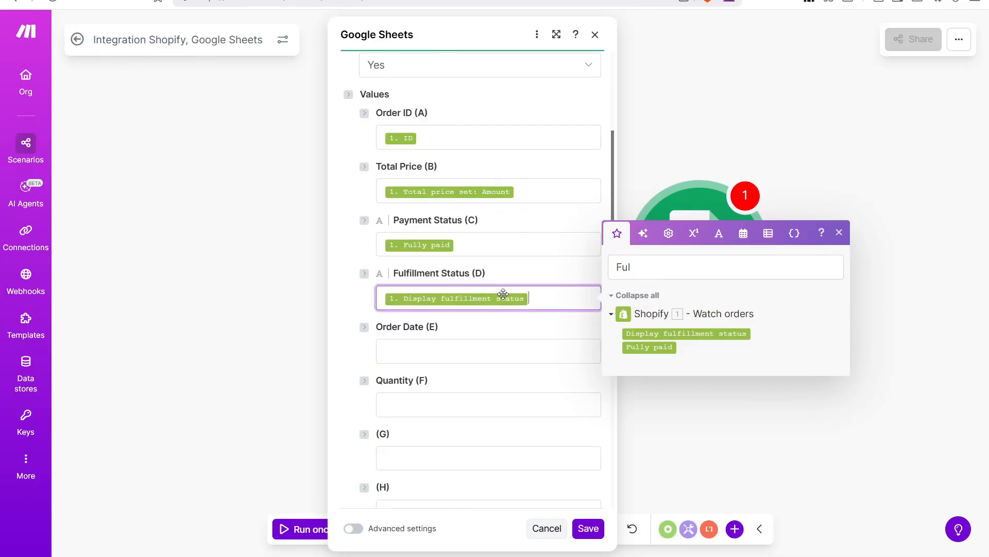
Map Updated at into Order Date (E) and line-item Quantity into Quantity (F), then save.
left_click(465, 354)
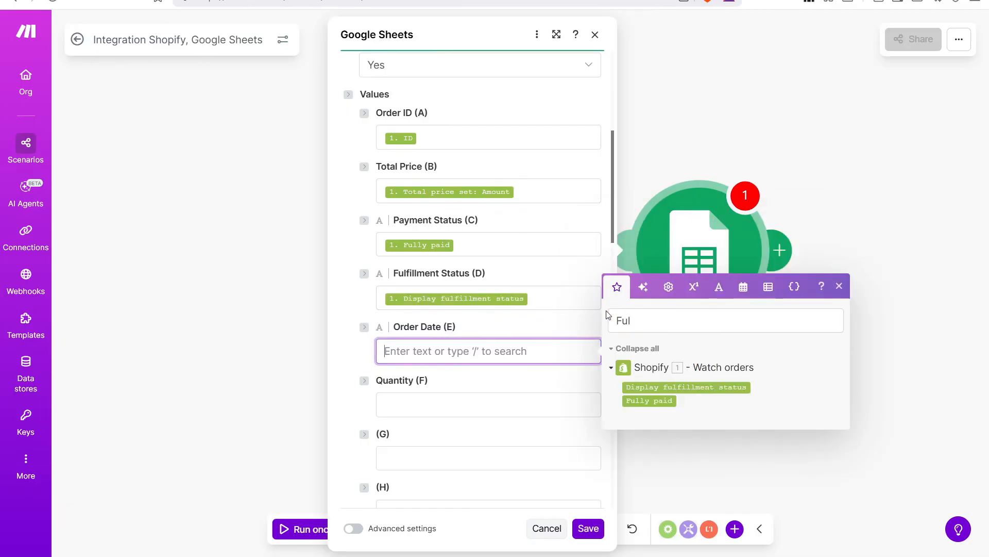
double_click(639, 320)
key("BackSpace")
type("Update")
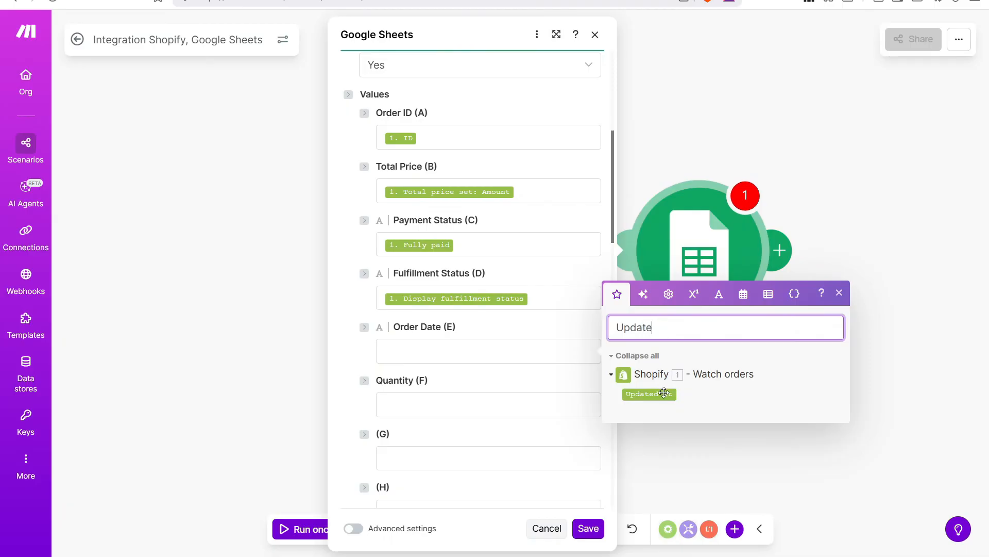
left_click_drag(664, 393, 499, 347)
left_click_drag(667, 328, 497, 325)
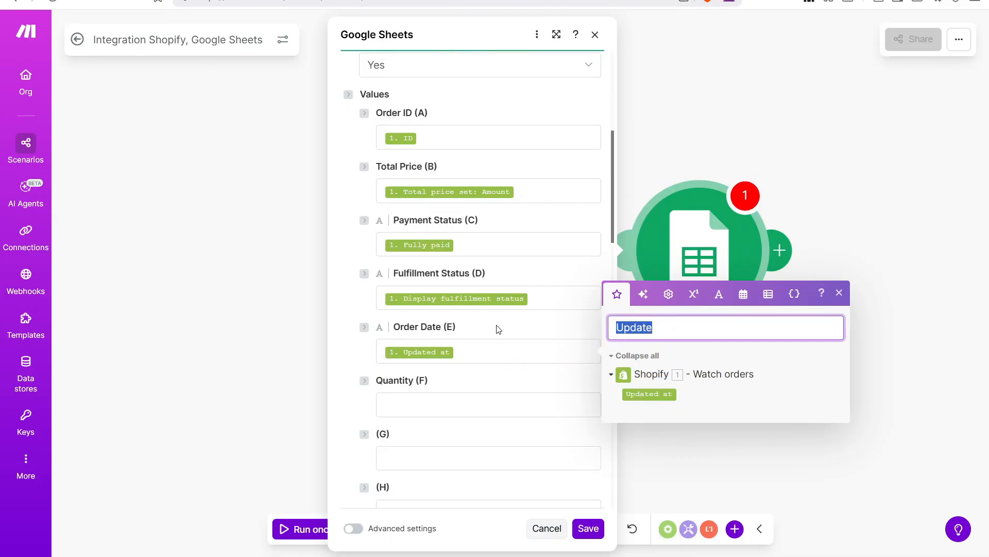
type("Quanti")
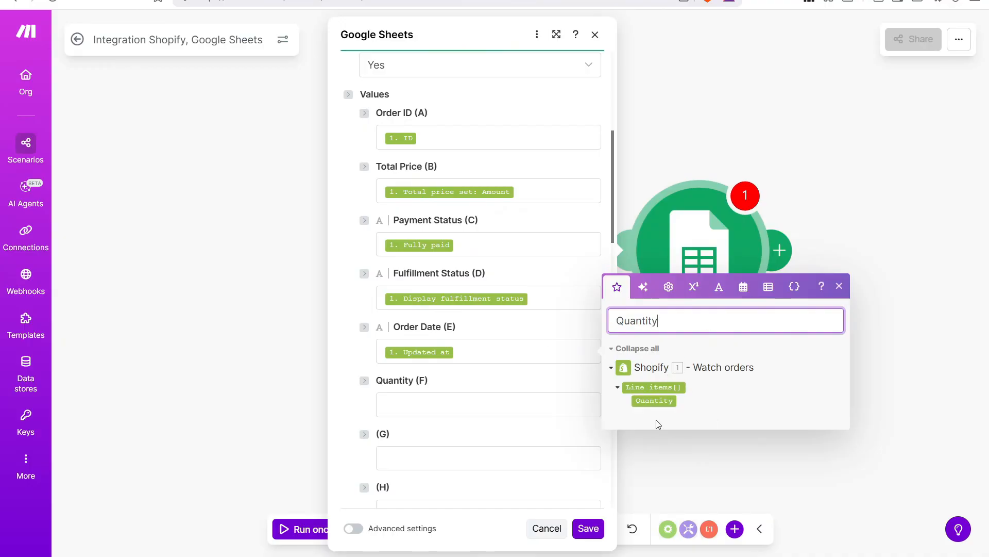
type("ty")
left_click_drag(654, 400, 477, 395)
left_click(498, 383)
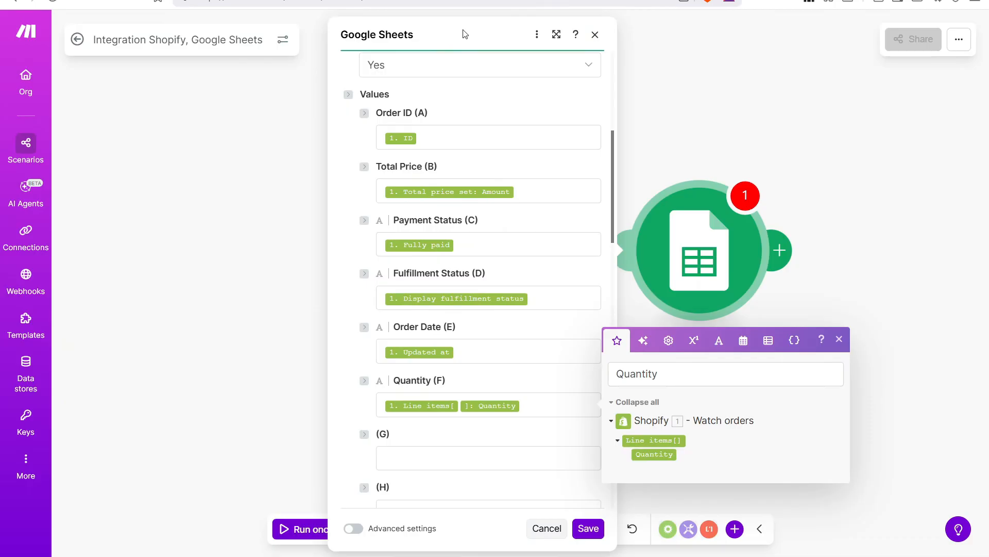
left_click(839, 339)
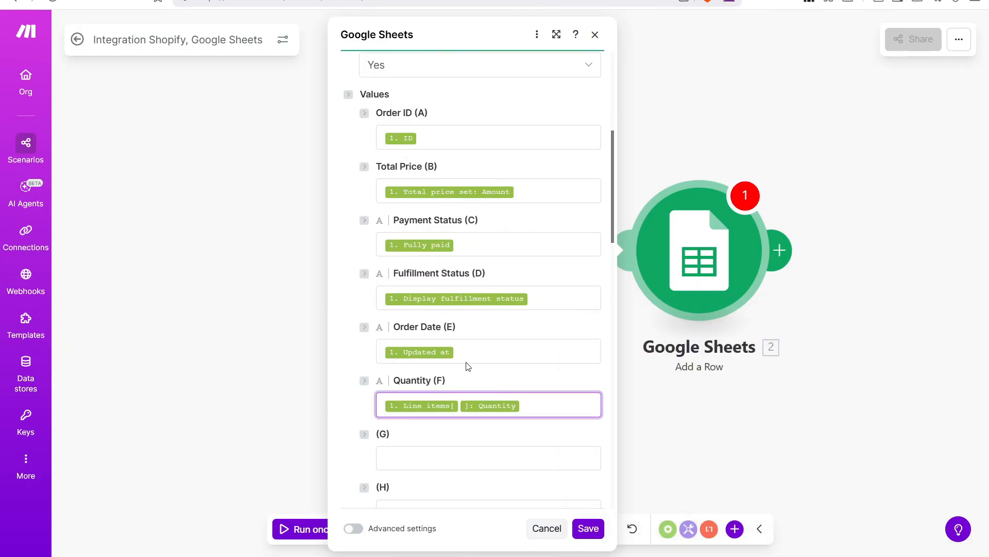
left_click(589, 528)
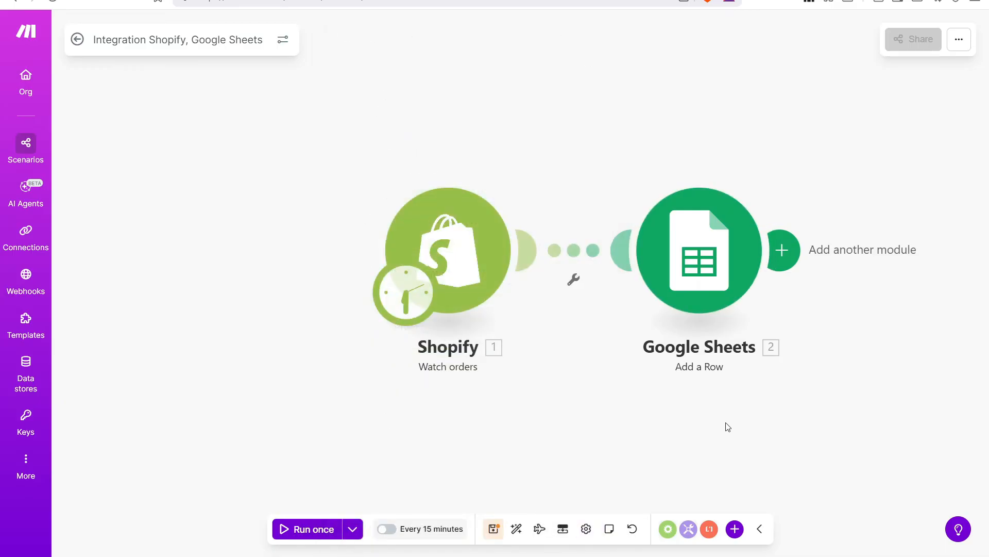
Recentre the canvas and run the Shopify-to-Sheets scenario once.
left_click_drag(817, 367, 761, 355)
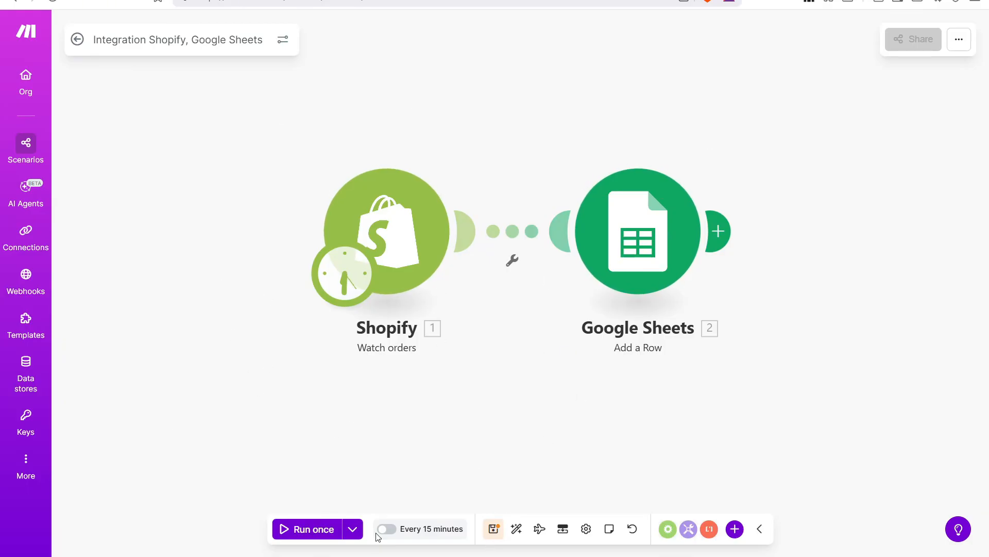
left_click(310, 530)
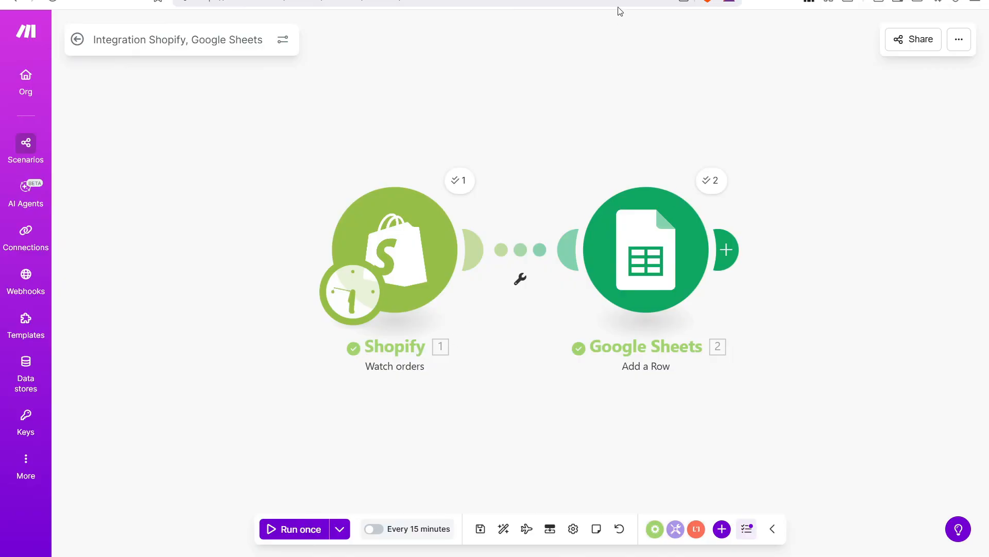
left_click(206, 1)
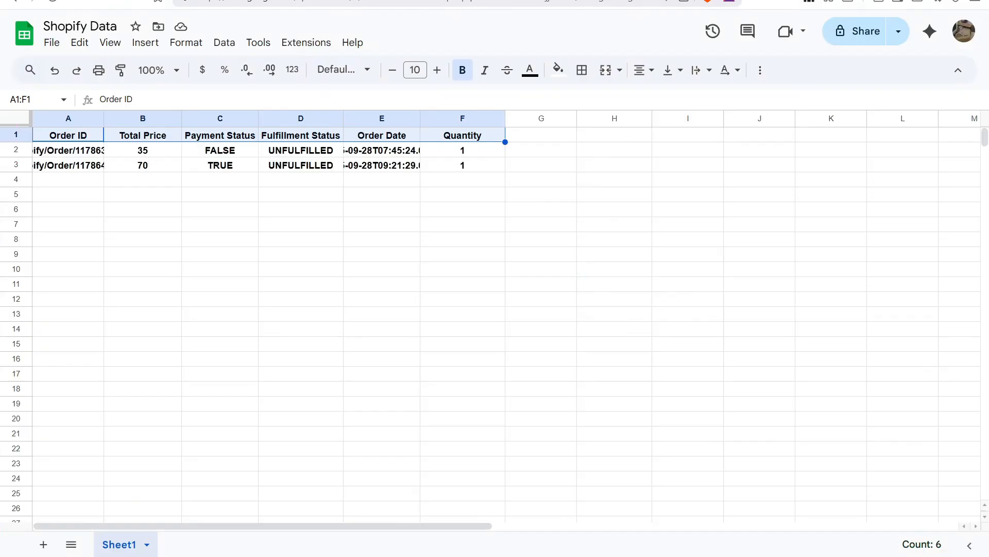
left_click(128, 167)
left_click_drag(92, 151, 477, 168)
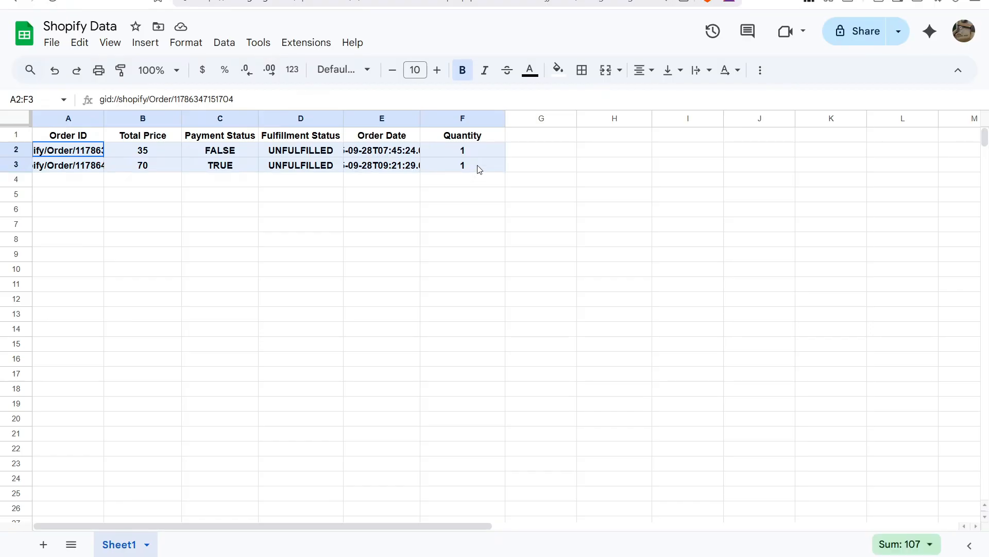
left_click(70, 154)
left_click_drag(70, 154, 464, 171)
left_click(417, 185)
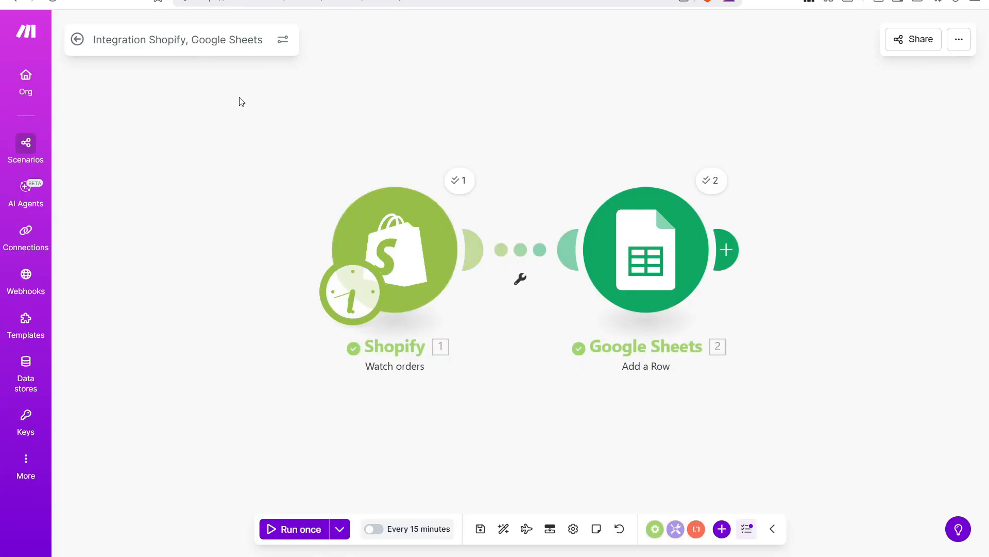
left_click(319, 1)
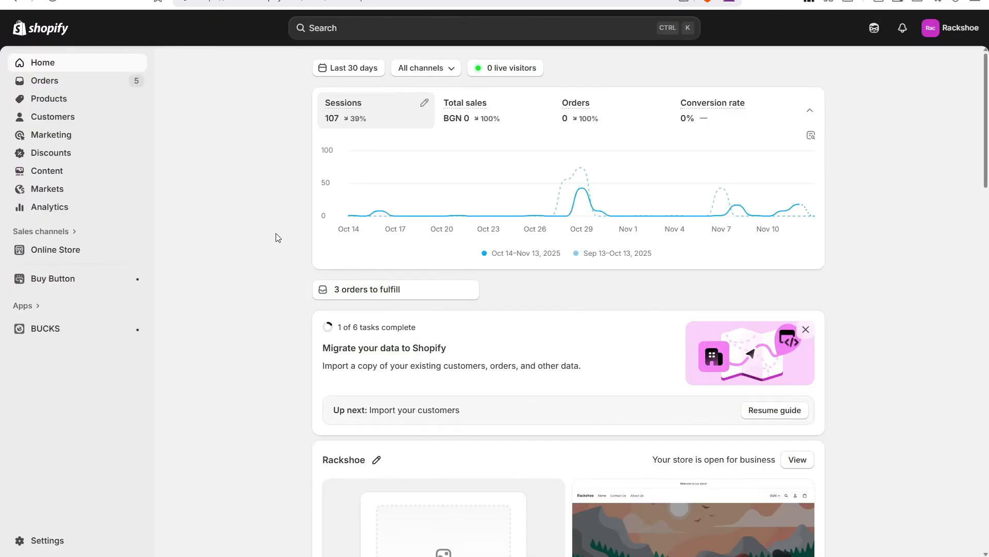
Open the Rackshoe storefront and start a Buy it now checkout for the Classic White T-Shirt.
left_click(134, 249)
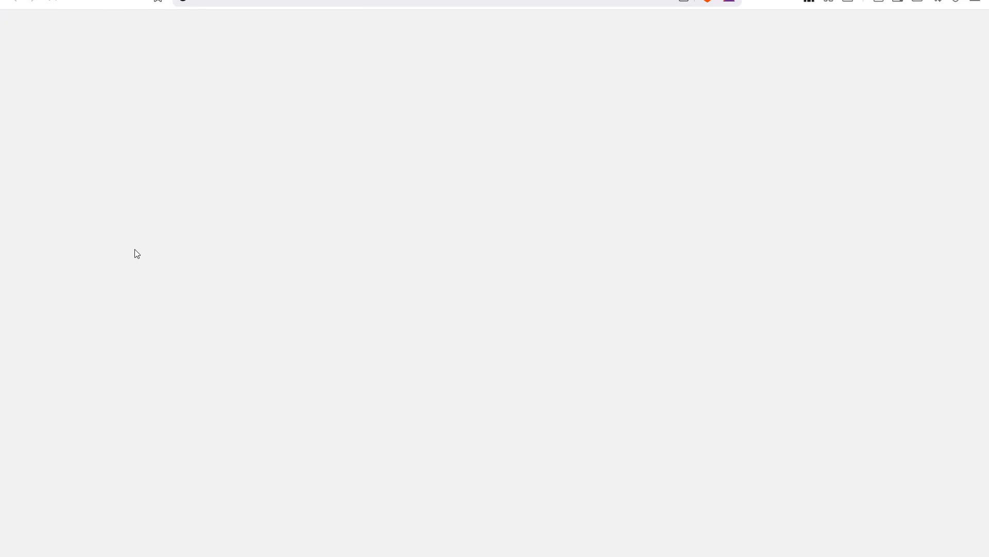
scroll(307, 252, "down", 5)
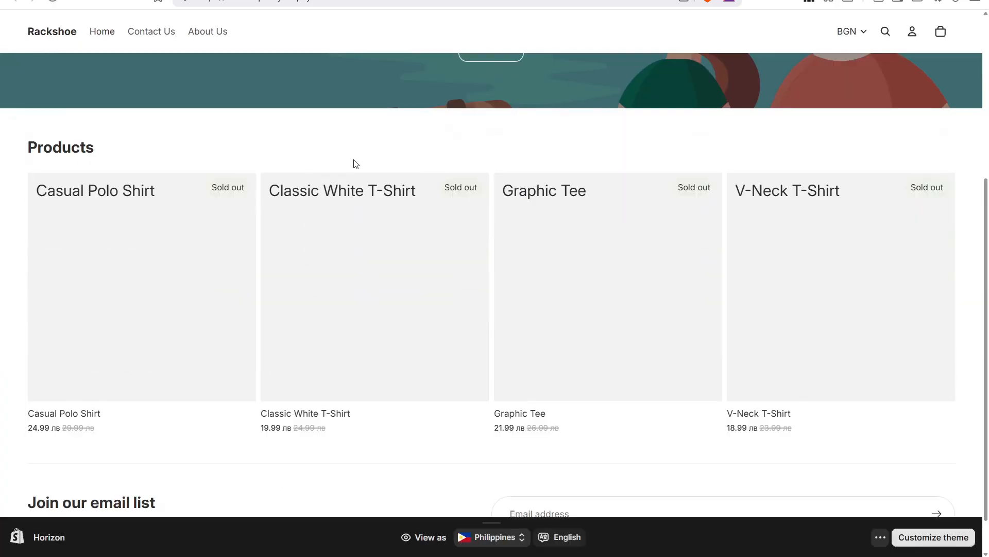
left_click(297, 277)
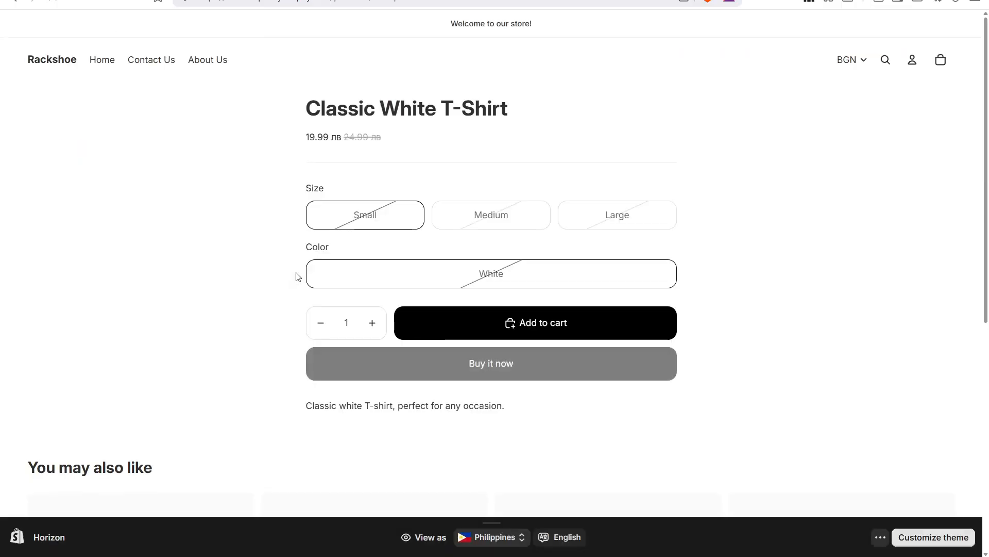
left_click(545, 380)
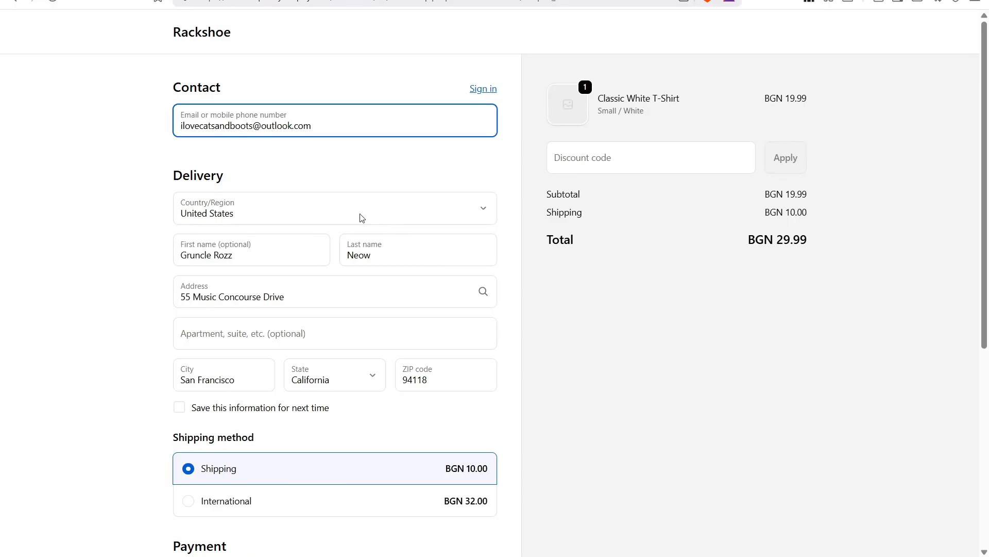
Pay with test card number 1, expiry 0830, code 123 to confirm the order.
scroll(269, 211, "down", 2)
scroll(270, 211, "down", 4)
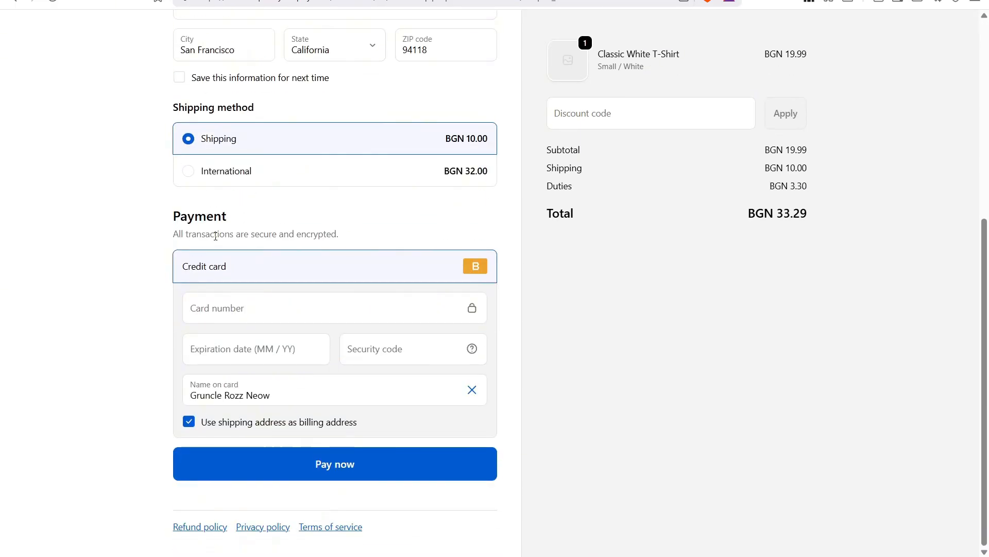
left_click(242, 302)
type("1")
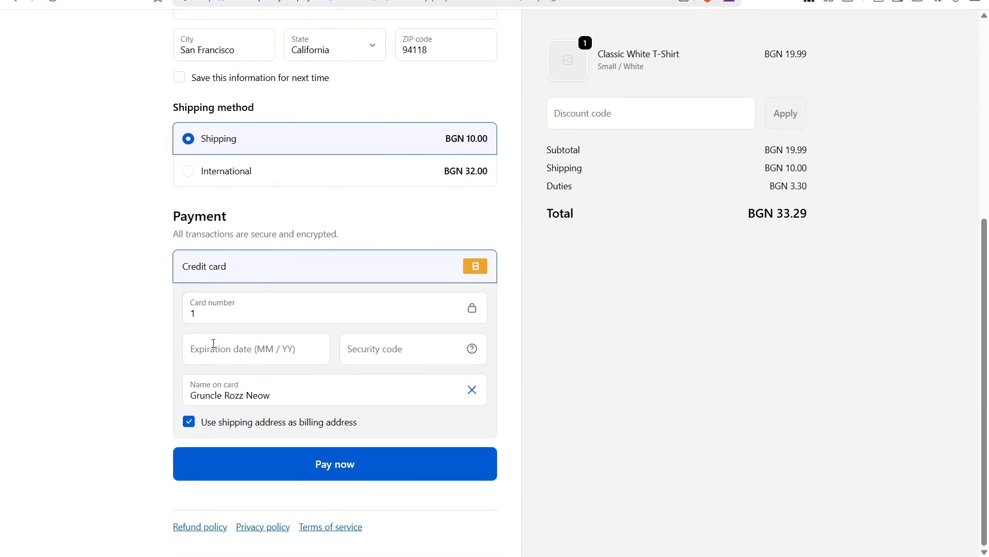
left_click(213, 343)
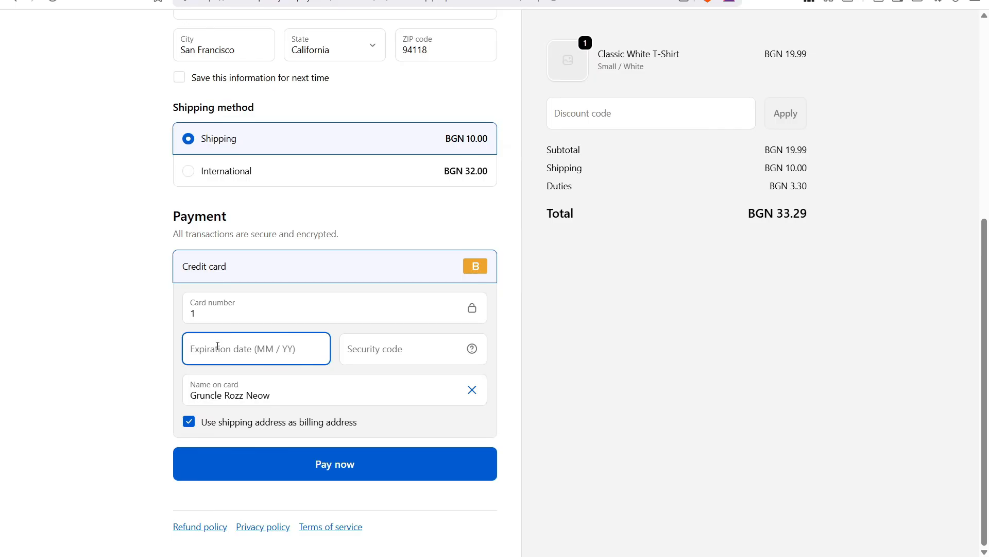
type("0830")
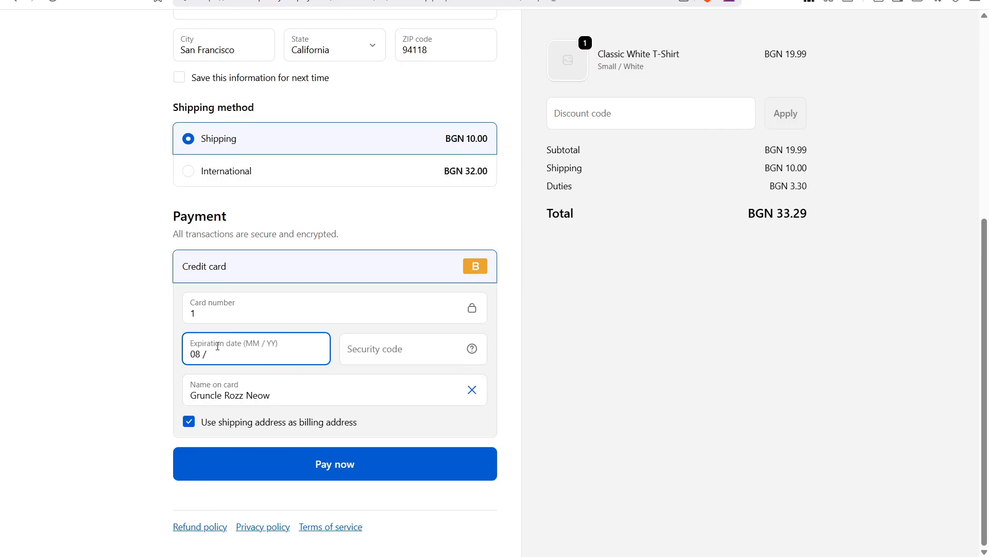
key("Tab")
type("123")
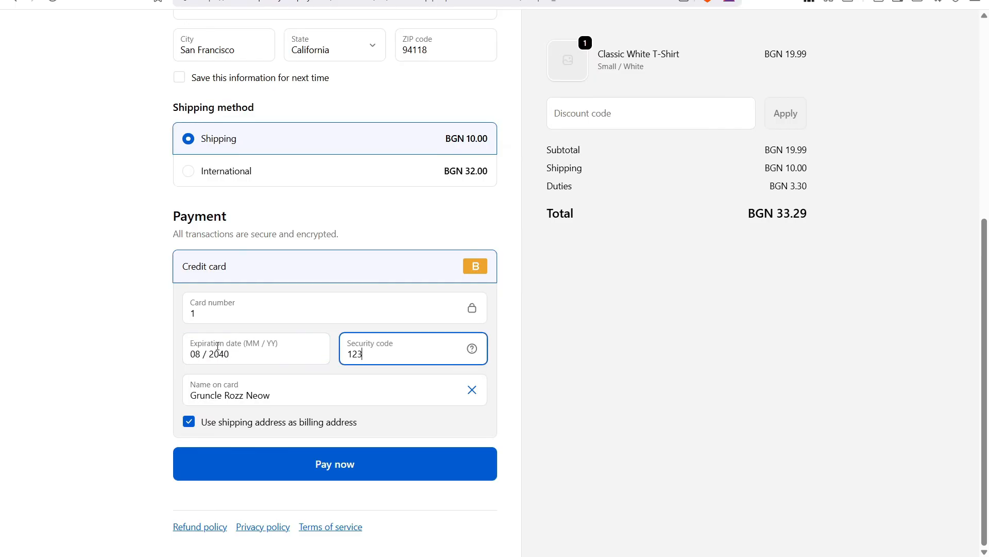
left_click(306, 460)
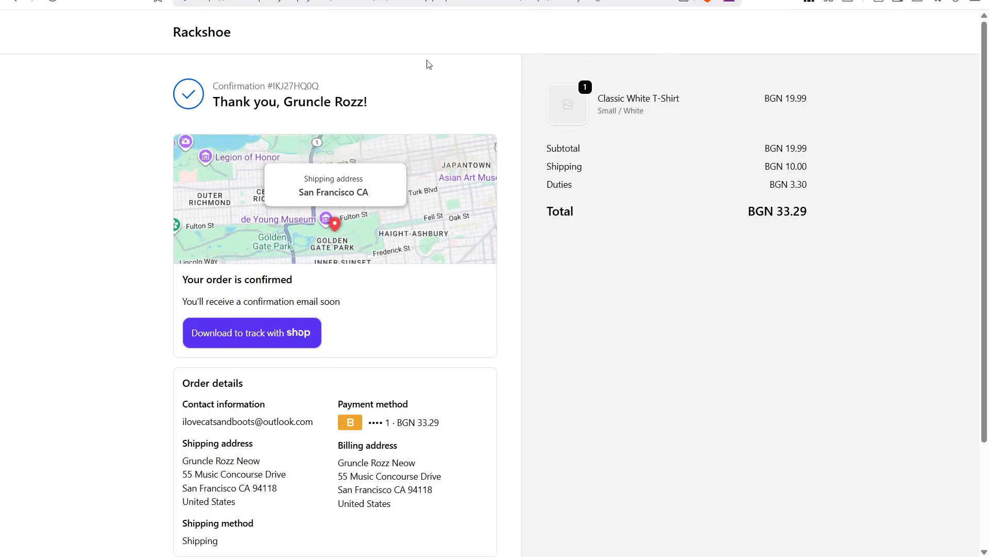
scroll(253, 320, "down", 3)
scroll(254, 319, "up", 3)
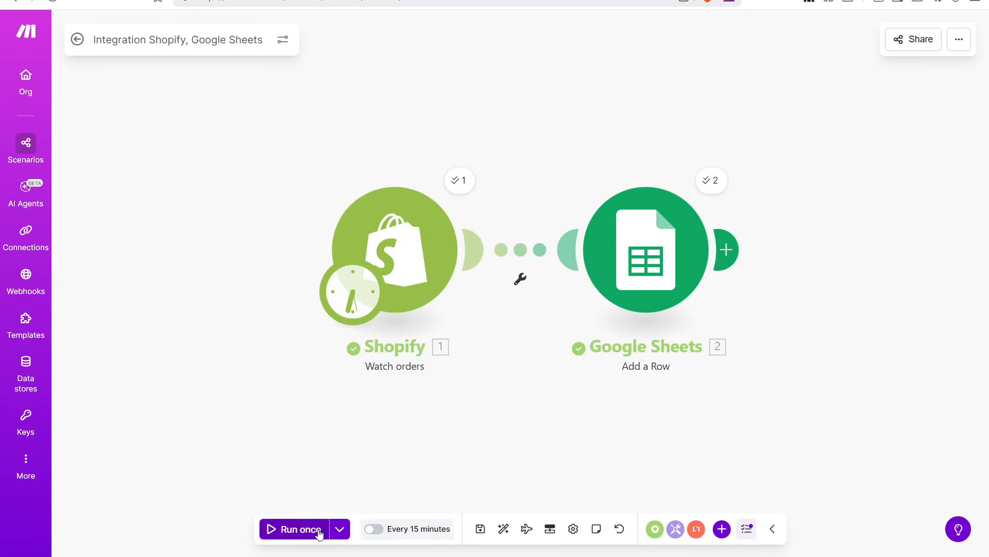
Run the scenario again to send the new orders, then view the Shopify Data sheet.
left_click(291, 531)
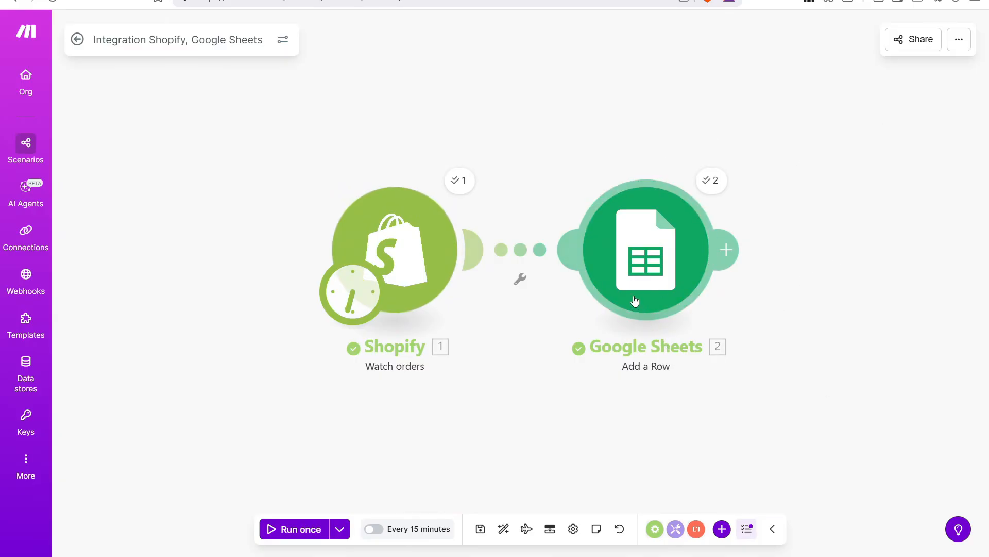
left_click(709, 1)
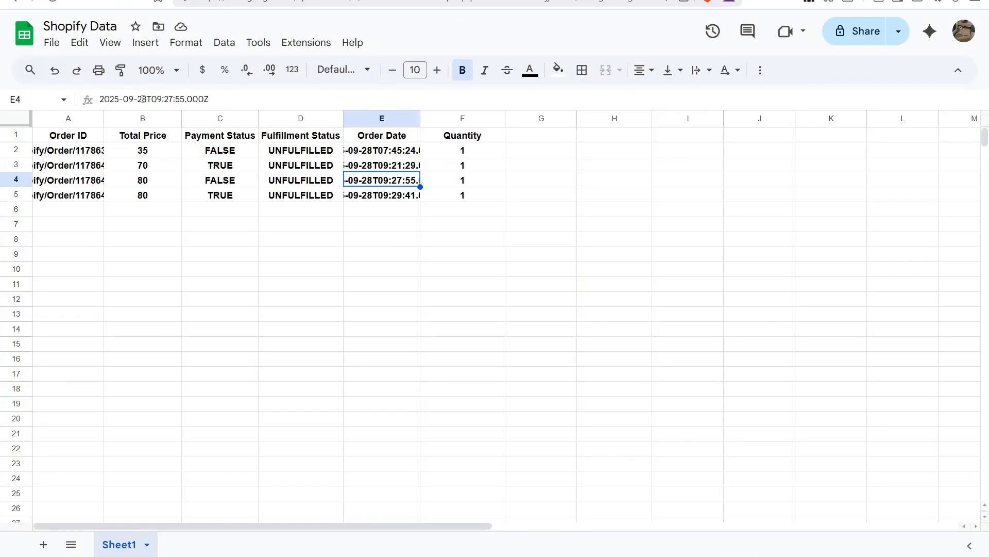
Auto-fit column A so the full Shopify order IDs are visible.
double_click(103, 118)
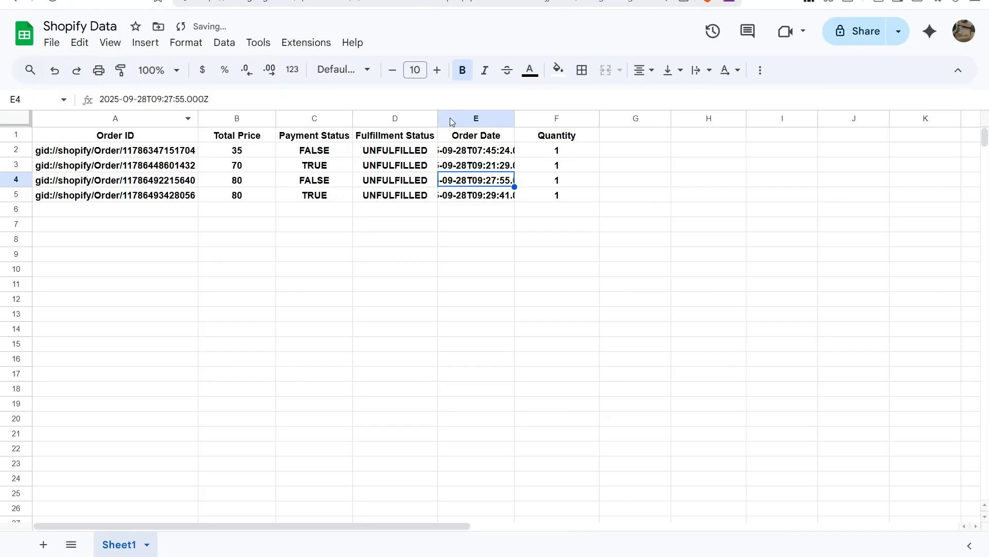